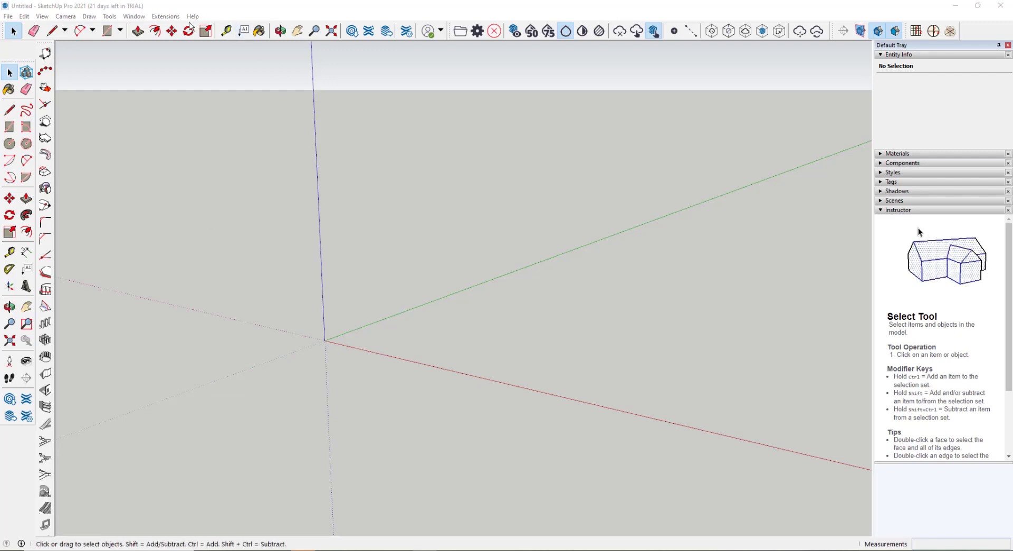
Review the Extension Manager, then float the Trimble Scan Essentials and WorkPlane toolbars free.
left_click(166, 16)
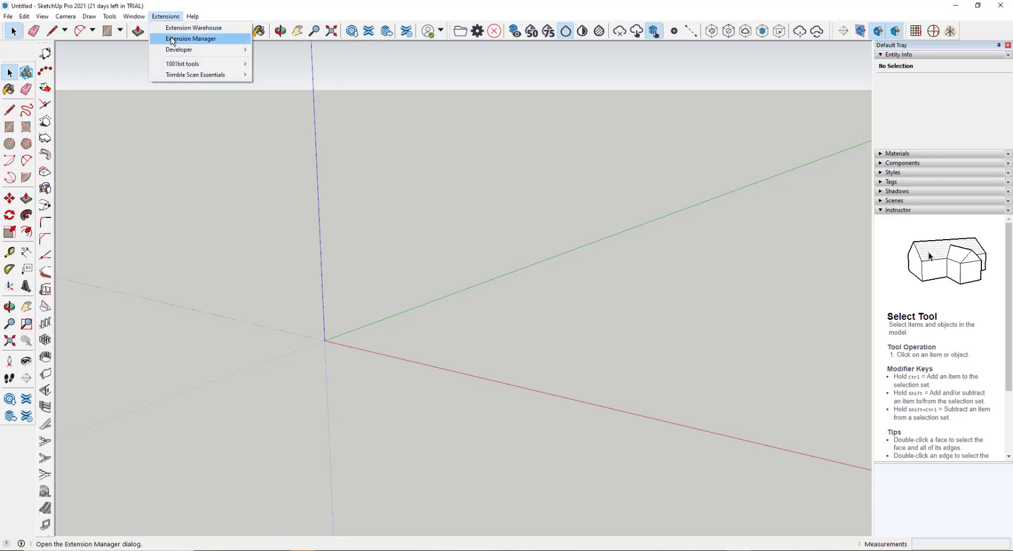
left_click(172, 39)
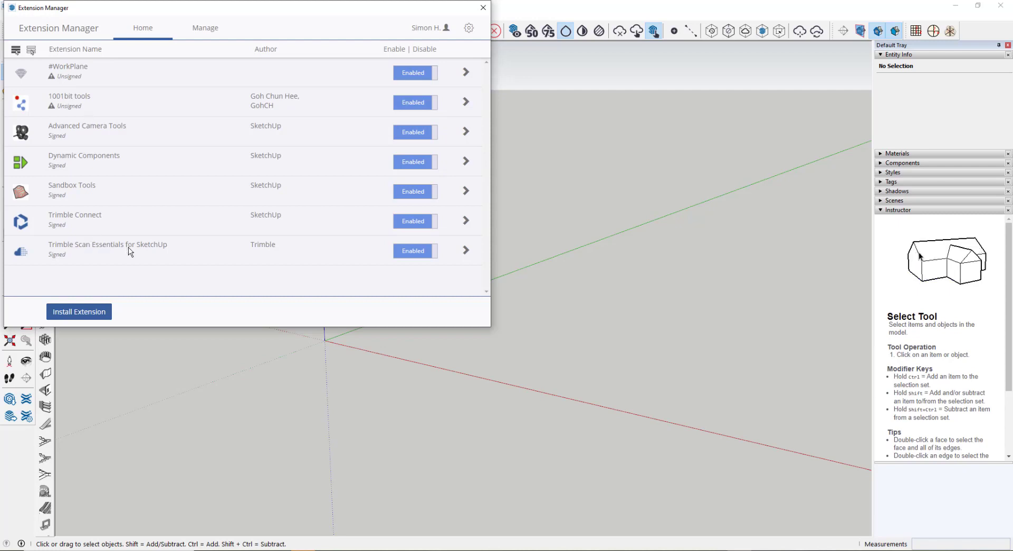
left_click(482, 7)
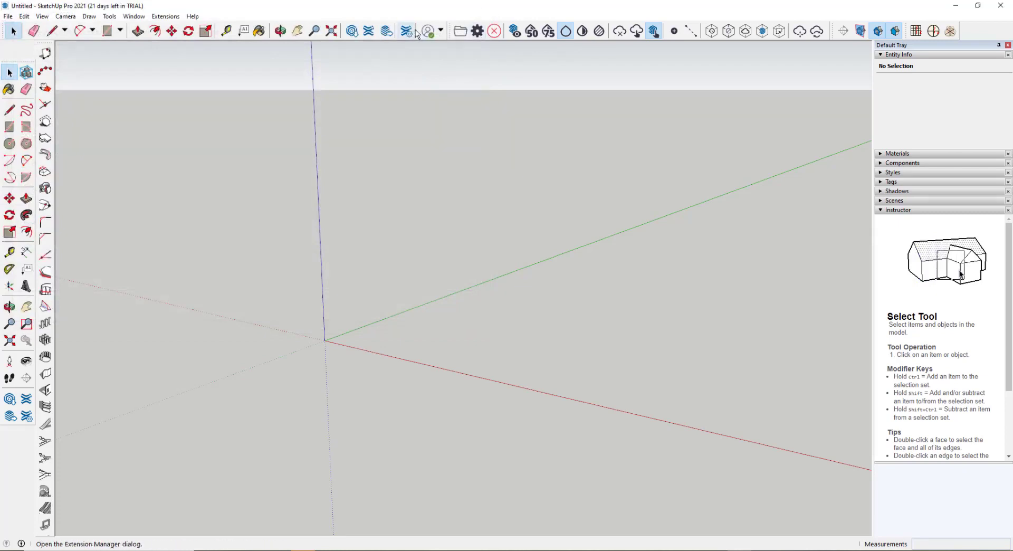
left_click_drag(448, 28, 641, 32)
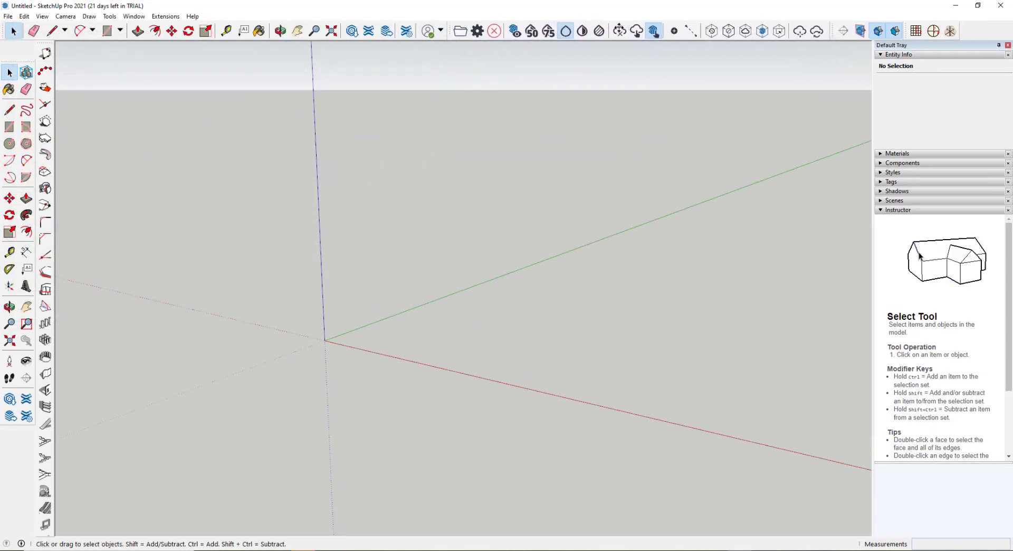
mouse_move(909, 32)
left_mouse_down()
mouse_move(769, 131)
mouse_move(700, 147)
mouse_move(945, 33)
mouse_move(921, 31)
left_mouse_up()
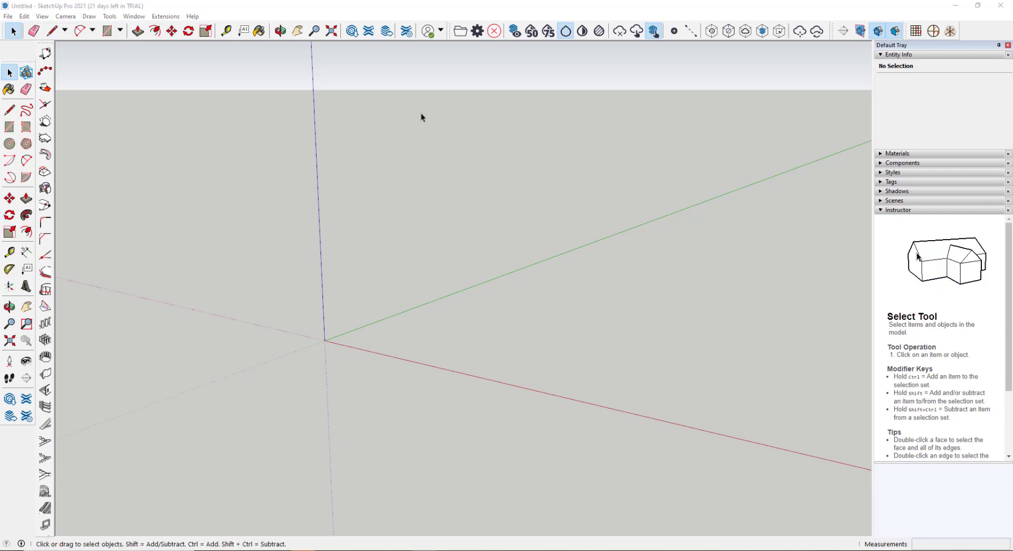
Open the Scan Essentials import window on the House folder with All 3D file formats listed.
left_click(464, 32)
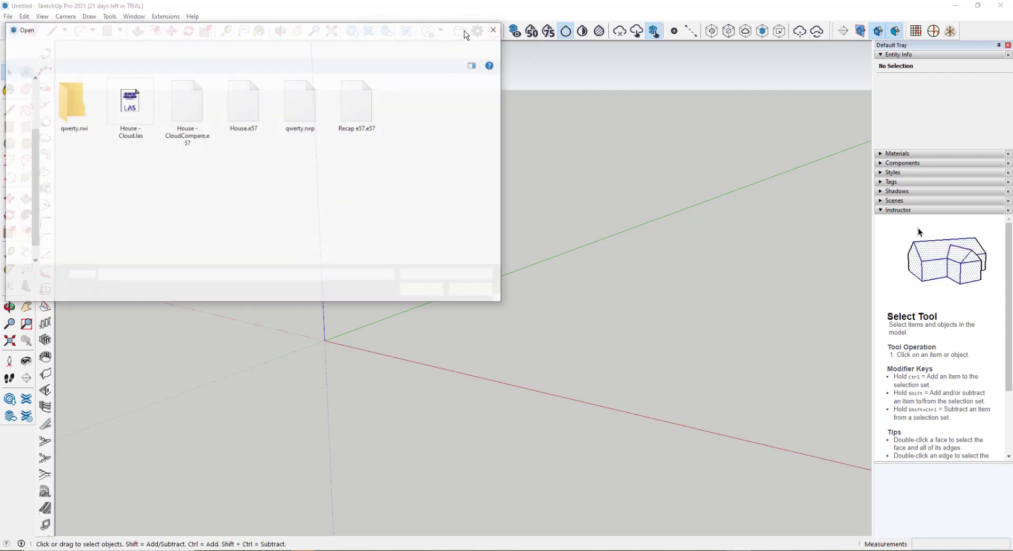
left_click(432, 276)
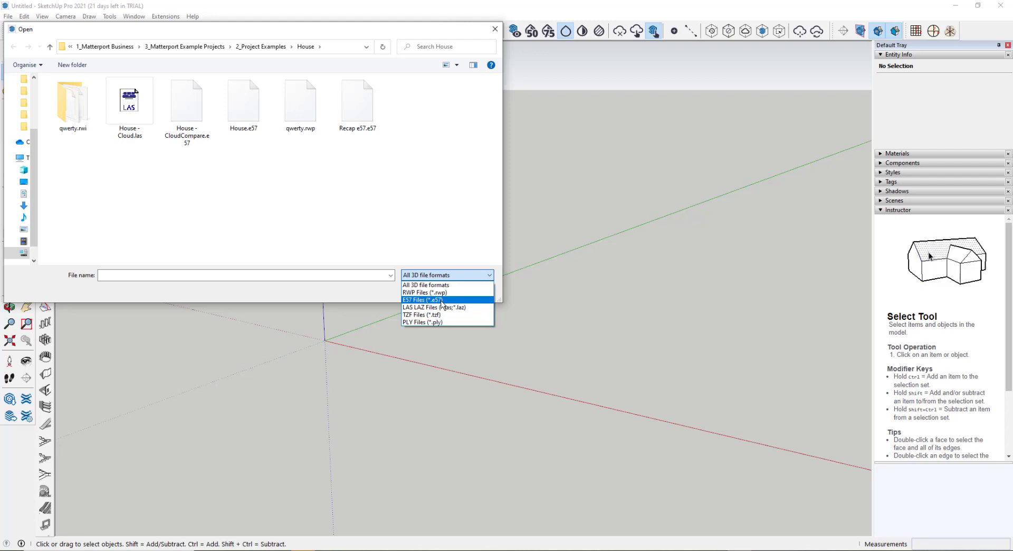
left_click(476, 246)
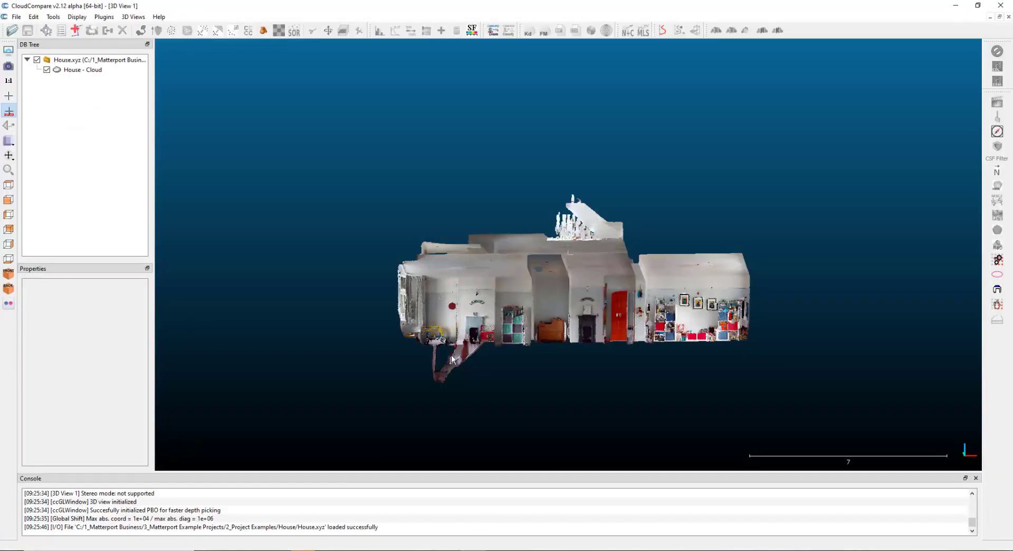
Save the House - Cloud point cloud from CloudCompare with E57 cloud (*.e57) as the format.
left_click(89, 71)
left_click(16, 17)
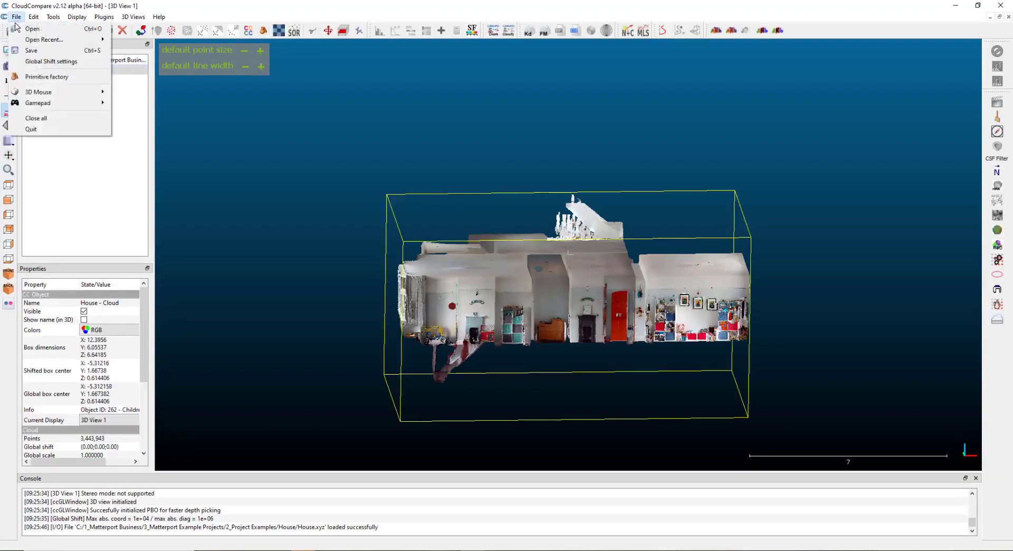
left_click(29, 50)
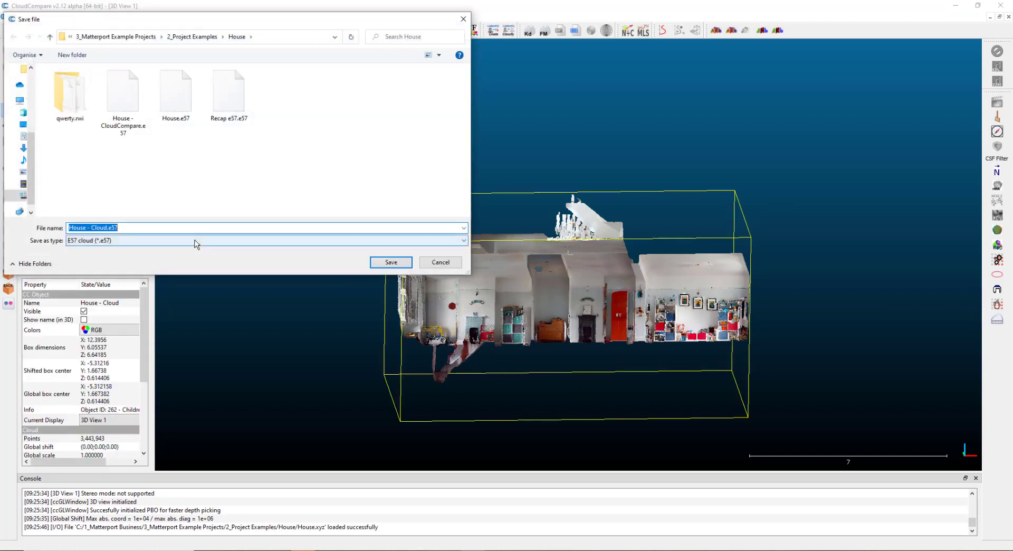
left_click(195, 240)
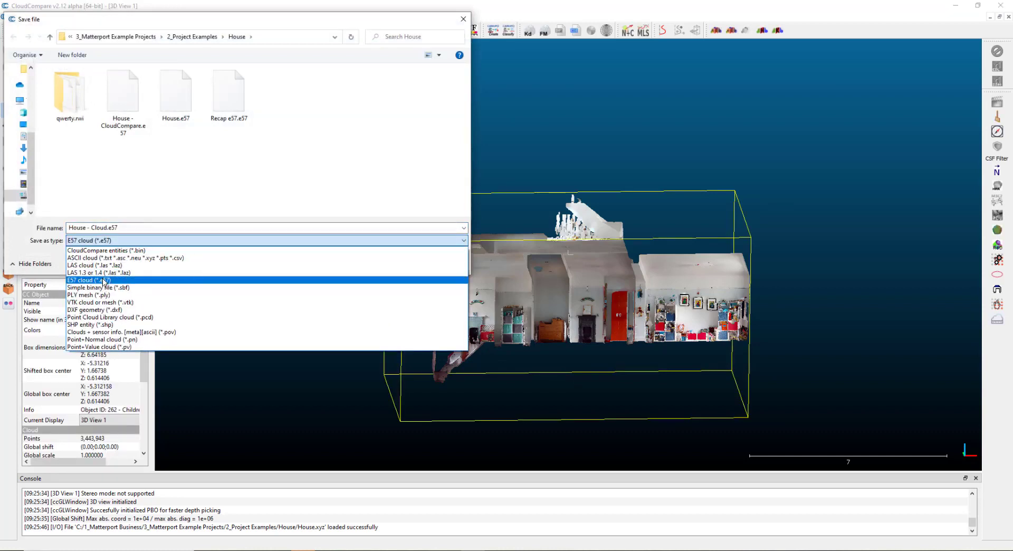
left_click(324, 168)
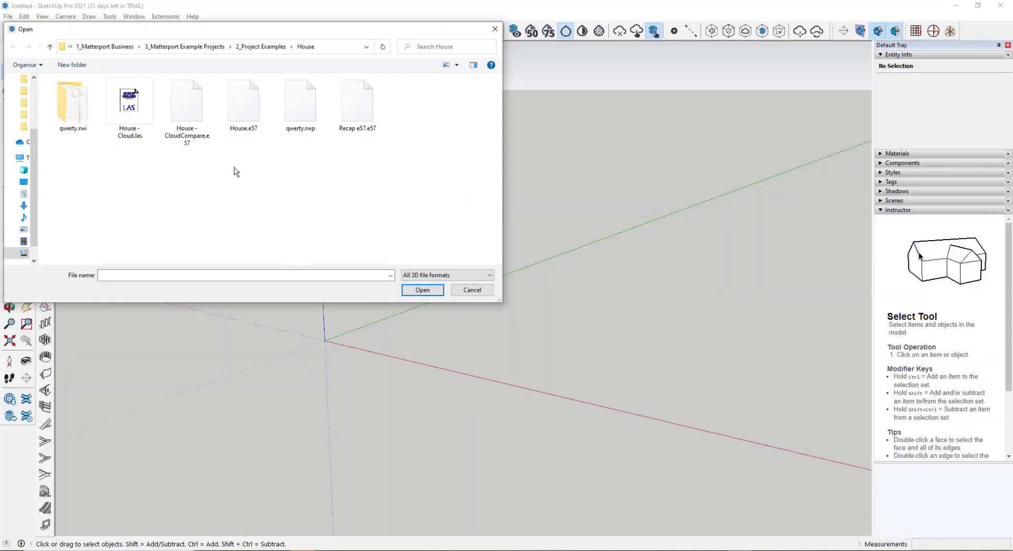
Import House - CloudCompare.e57, saving it to the qwerty.rwp project and replacing the existing one.
left_click(197, 109)
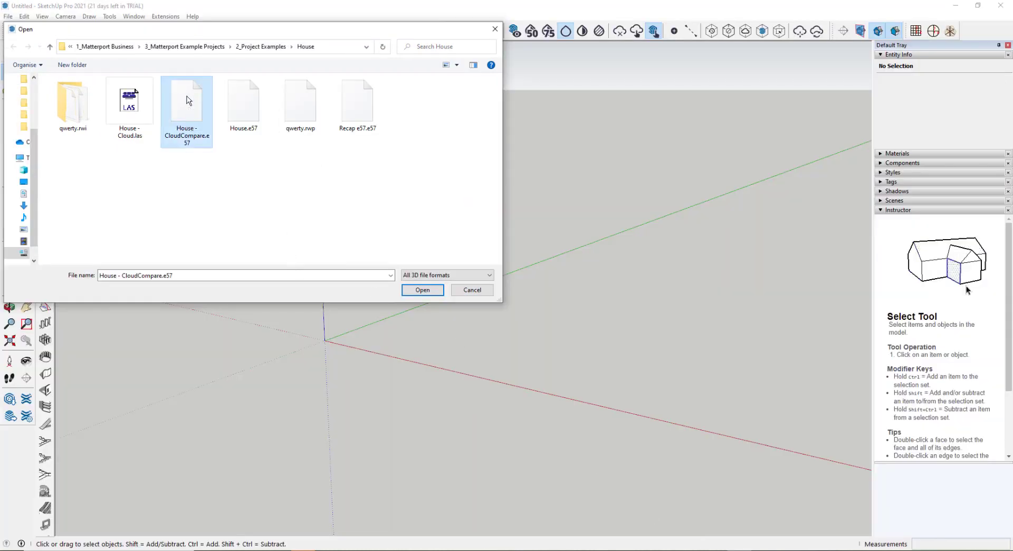
left_click(423, 290)
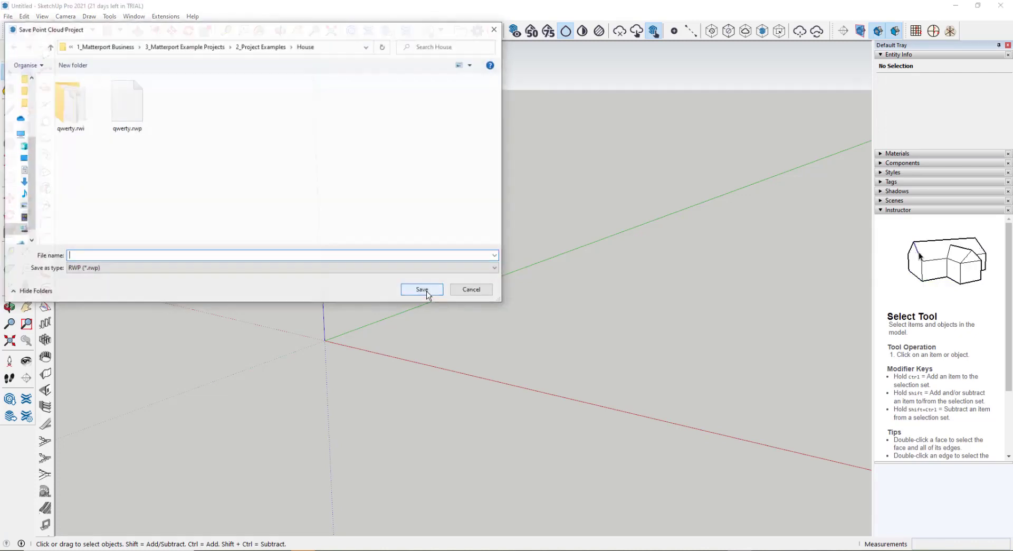
left_click(430, 290)
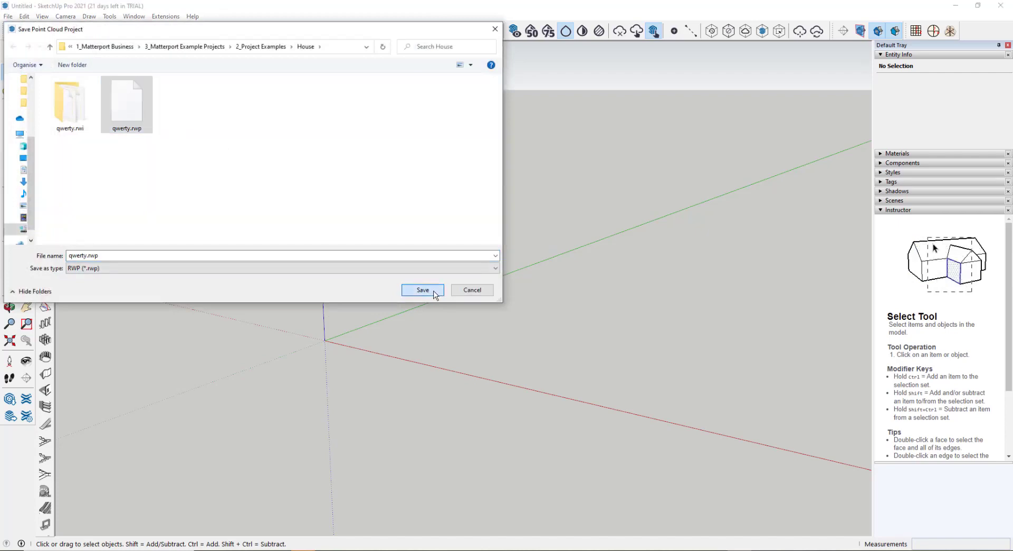
left_click(534, 282)
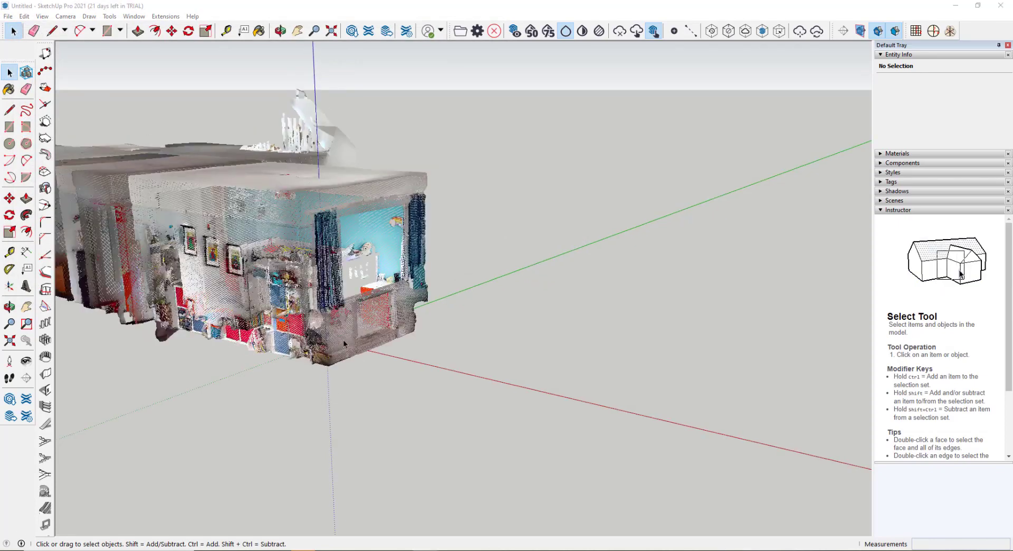
Zoom out and orbit to see the whole house point cloud from above at an angle.
scroll(340, 336, "down", 3)
middle_click_drag(298, 330, 689, 408)
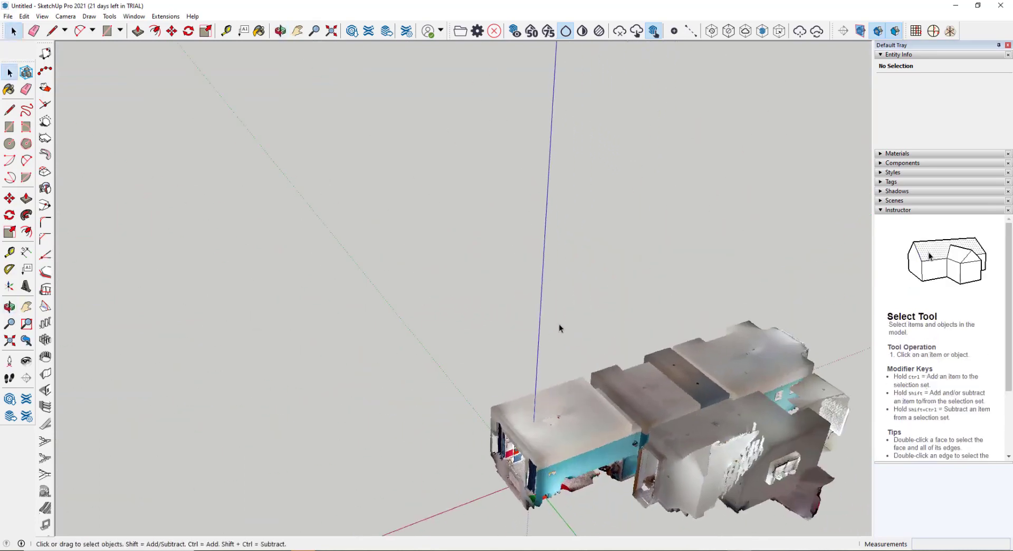
left_click(69, 16)
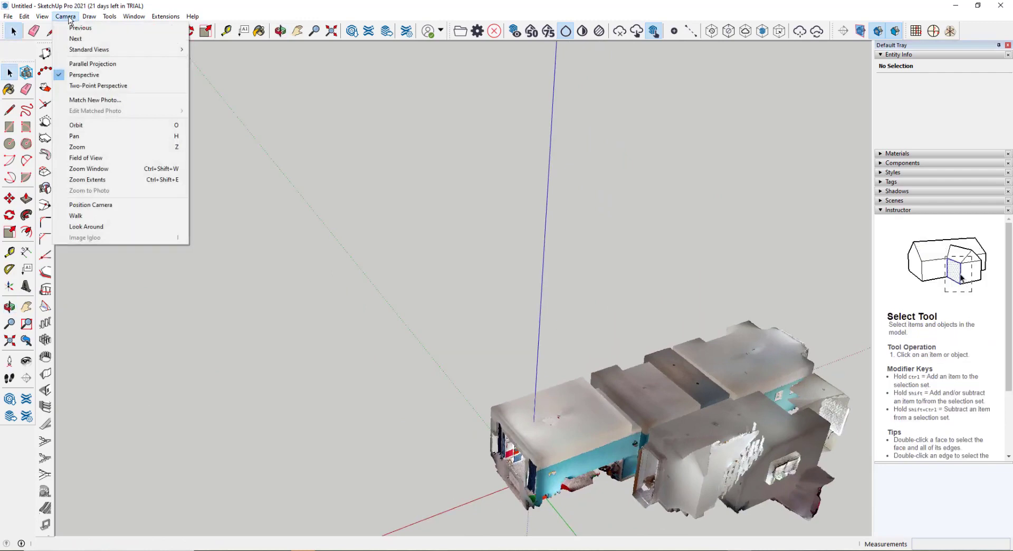
Switch the camera to Parallel Projection and the Top standard view.
left_click(85, 68)
left_click(65, 17)
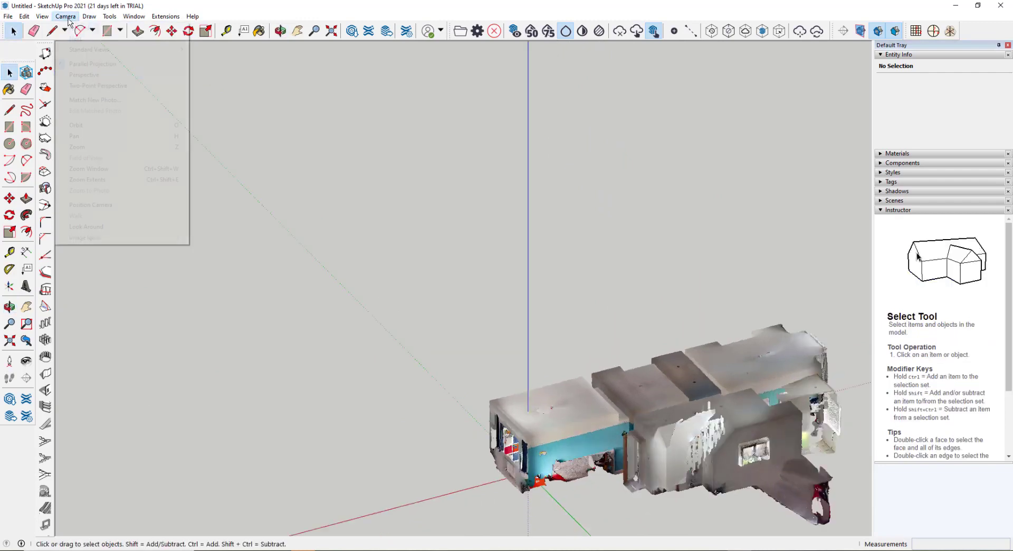
mouse_move(84, 51)
left_click(206, 50)
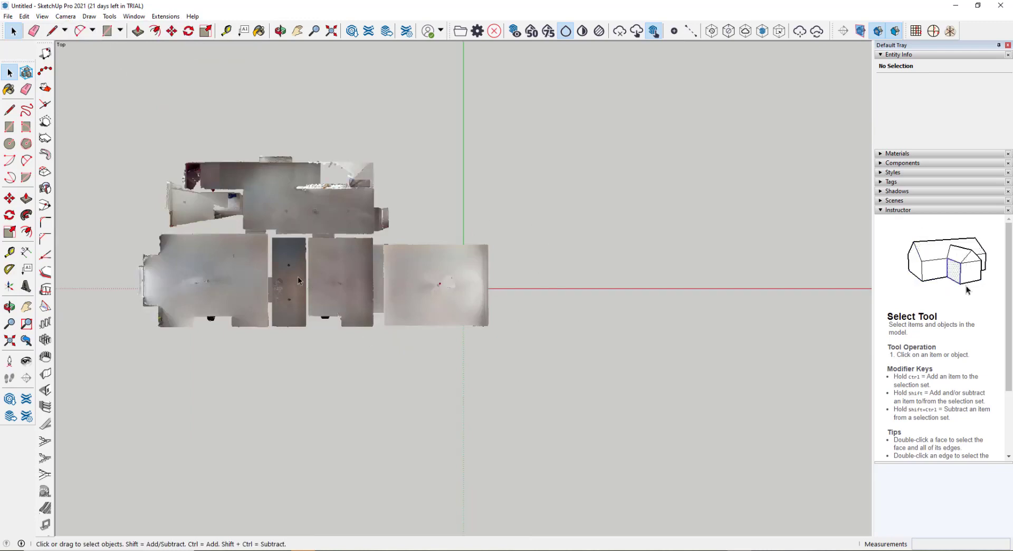
Move the point cloud about 6121 mm toward the origin and rotate it 180°.
left_click(800, 31)
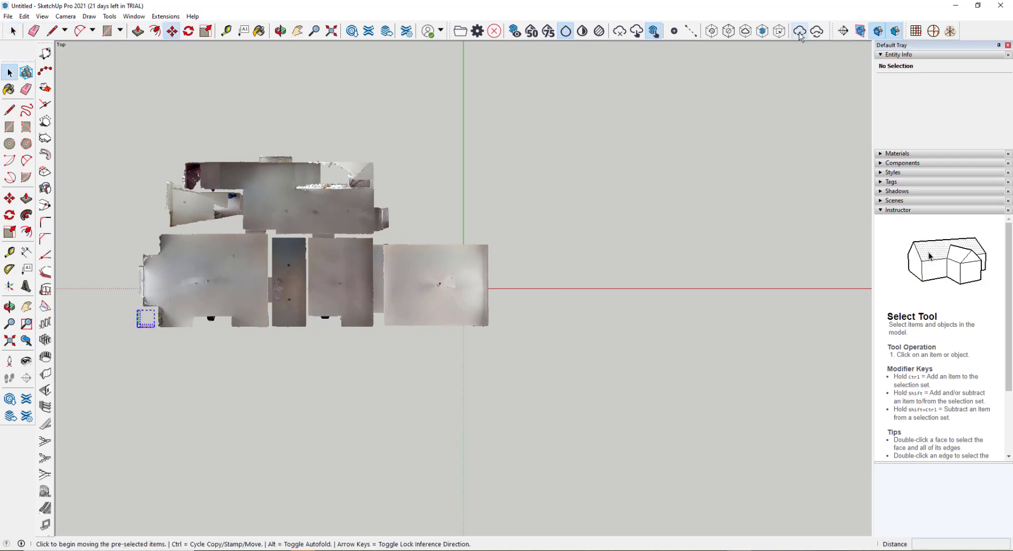
left_click(292, 261)
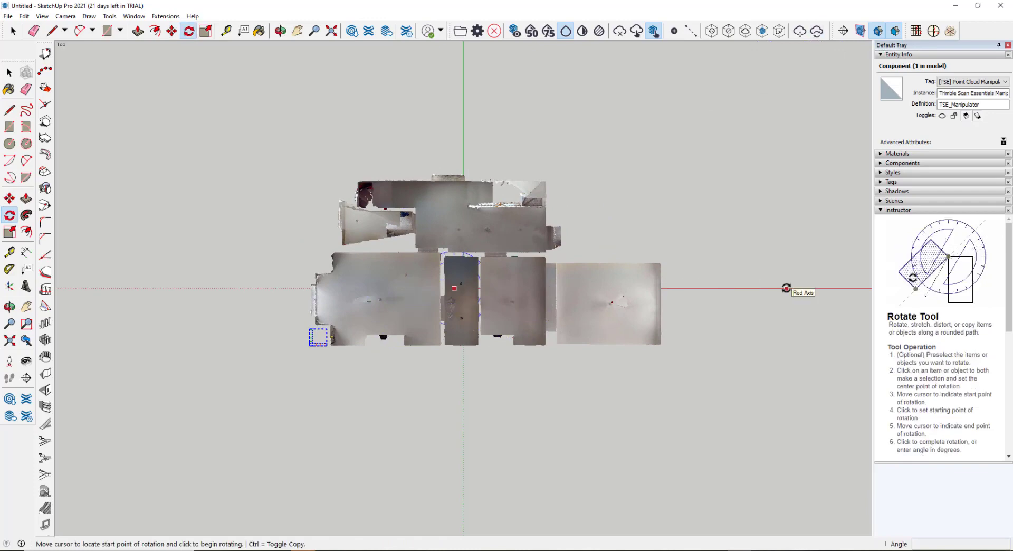
left_click(785, 287)
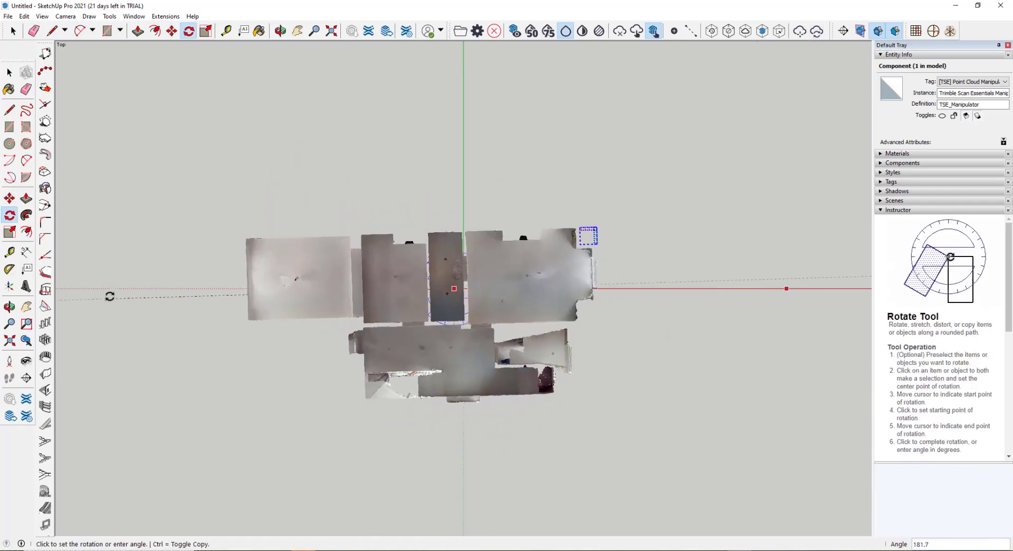
left_click(108, 291)
key("space")
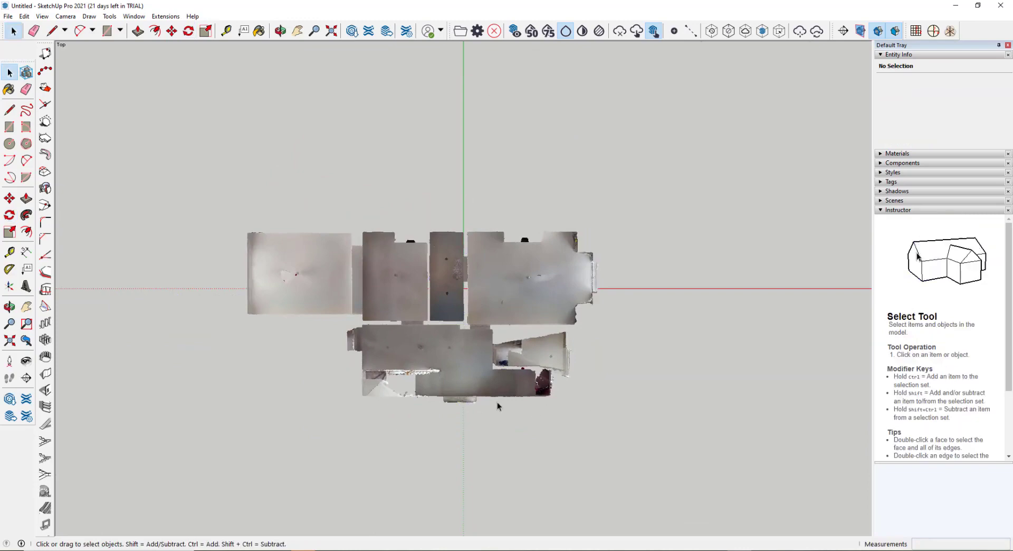
middle_click_drag(497, 401, 598, 361)
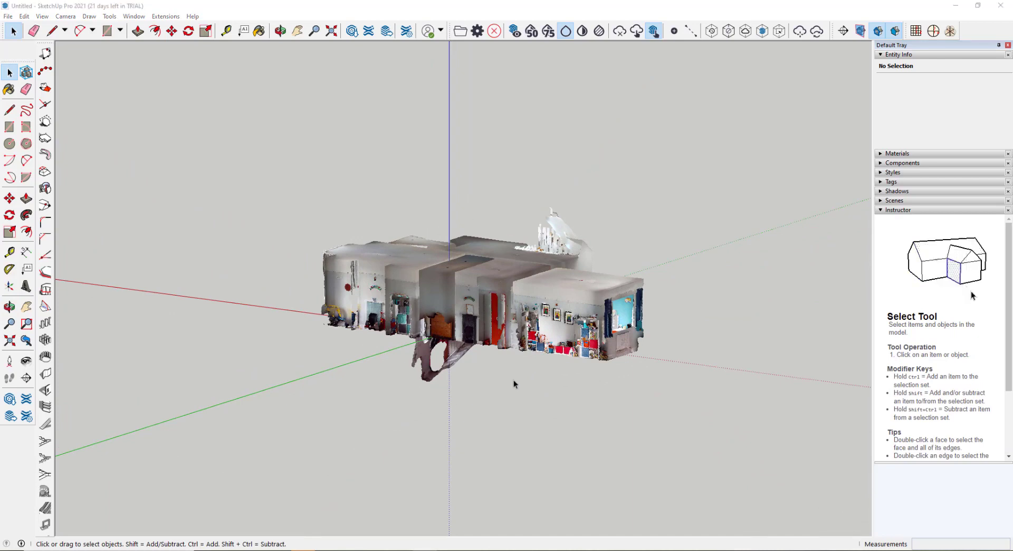
Turn on Point Cloud Pick snapping and pick the Rectangle tool.
scroll(514, 380, "up", 2)
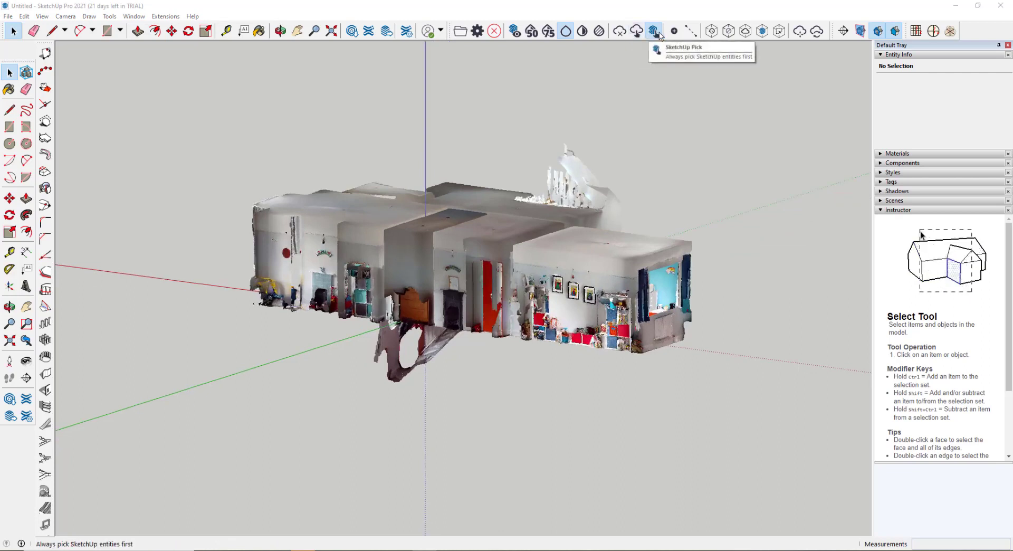
left_click(637, 32)
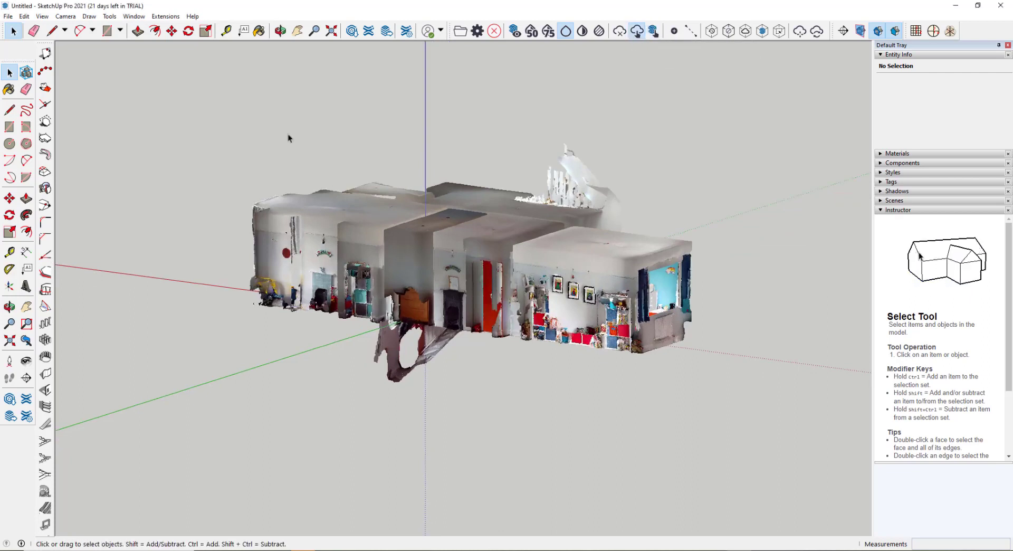
left_click(107, 30)
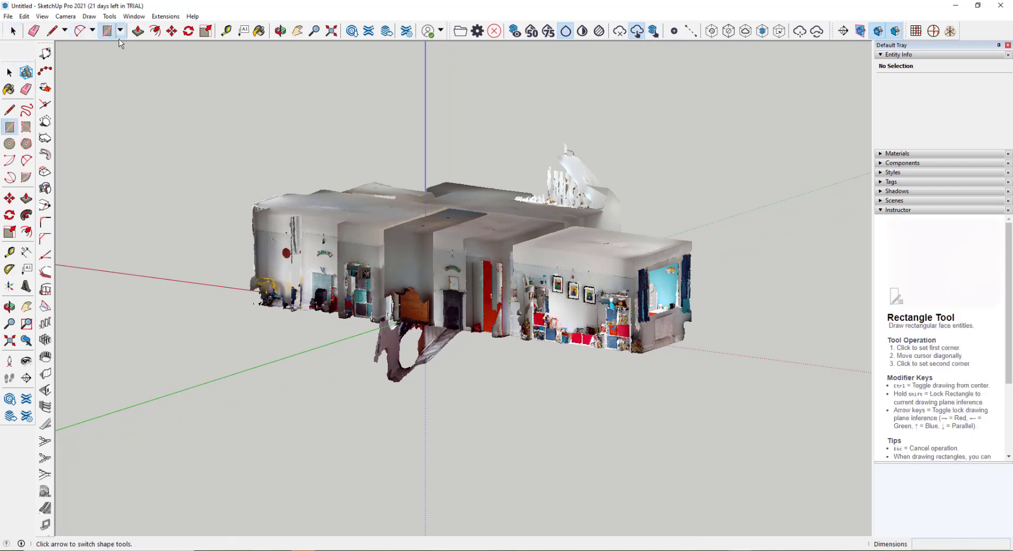
Draw a roughly 970 × 470 mm rectangle on the right room's wall, then orbit and zoom in.
left_click(526, 255)
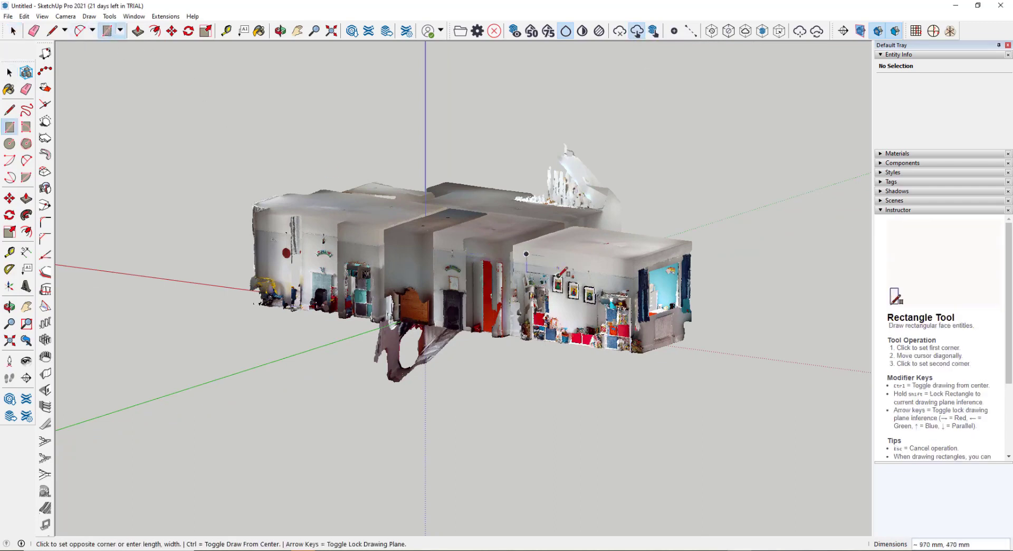
left_click(558, 270)
key("space")
middle_click_drag(676, 412, 444, 8)
scroll(563, 278, "up", 3)
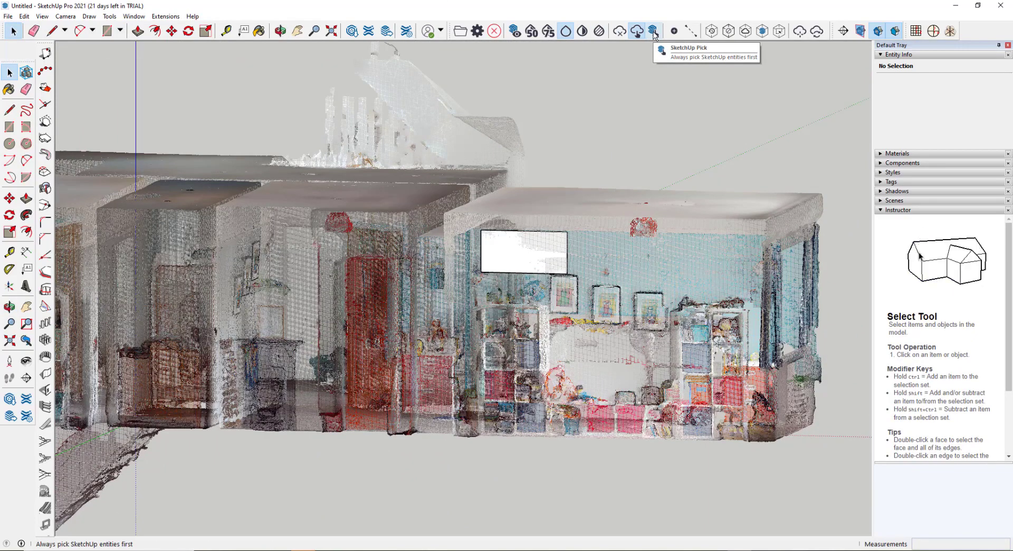
With SketchUp Pick on, drag the rectangle's bottom edge down to the floor to span the wall.
left_click(654, 34)
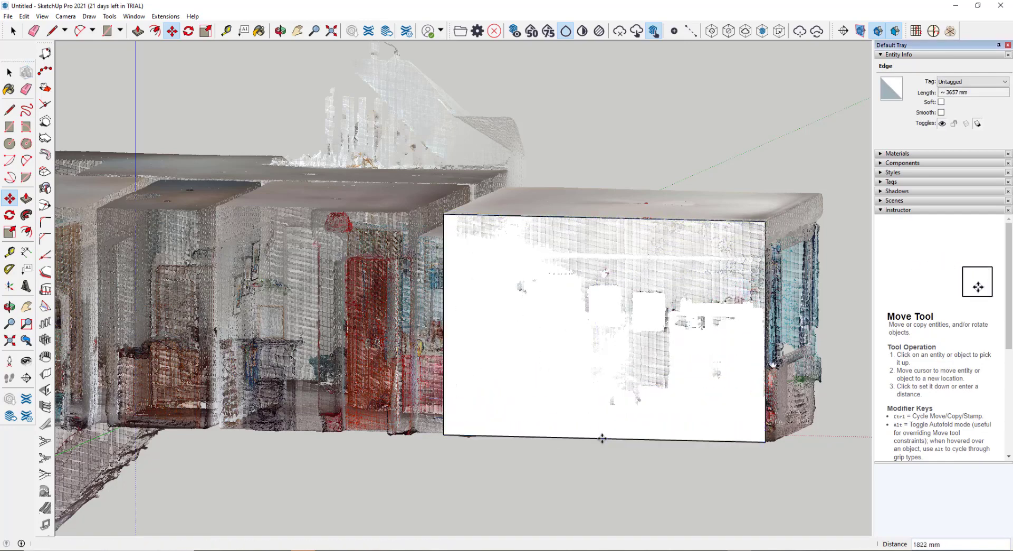
middle_click_drag(644, 495, 210, 291)
key("space")
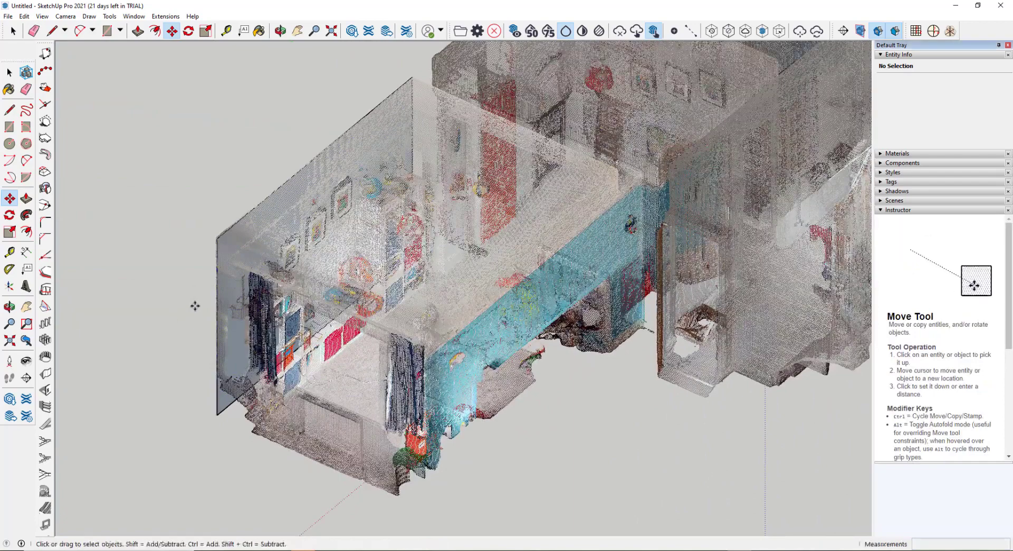
Push/pull the wall rectangle about 2833 mm across the room and set the point cloud to 50% blending.
left_click(138, 31)
left_click(316, 351)
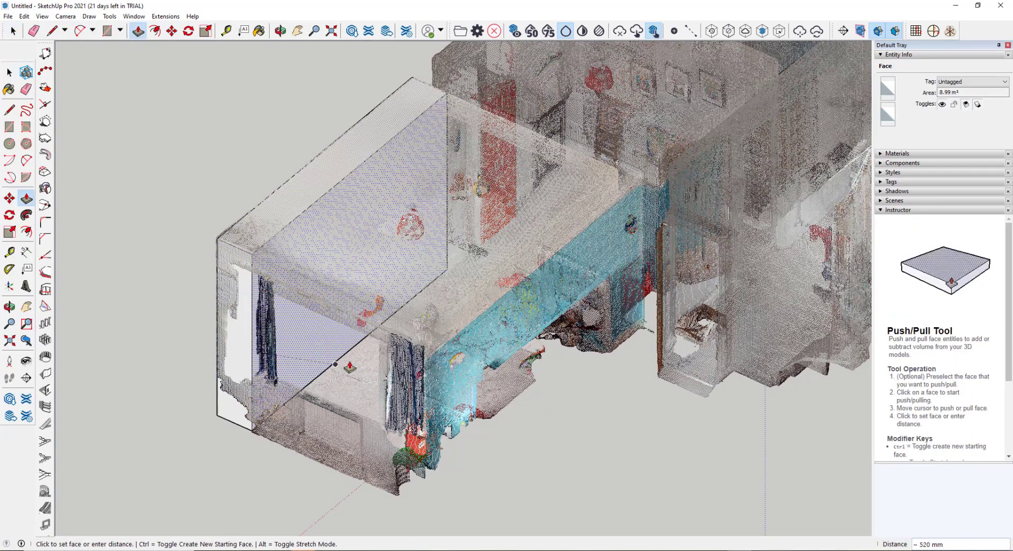
left_click(522, 444)
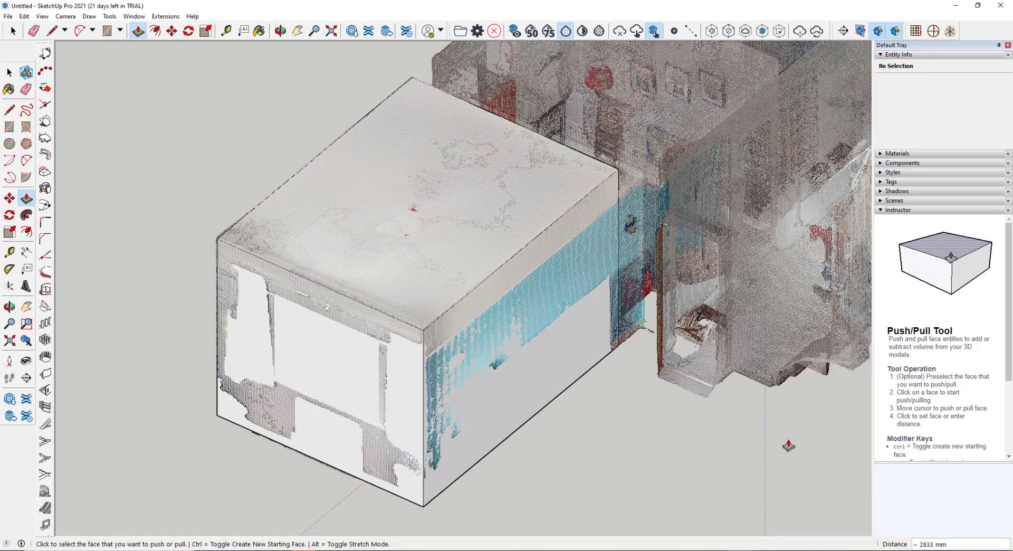
key("space")
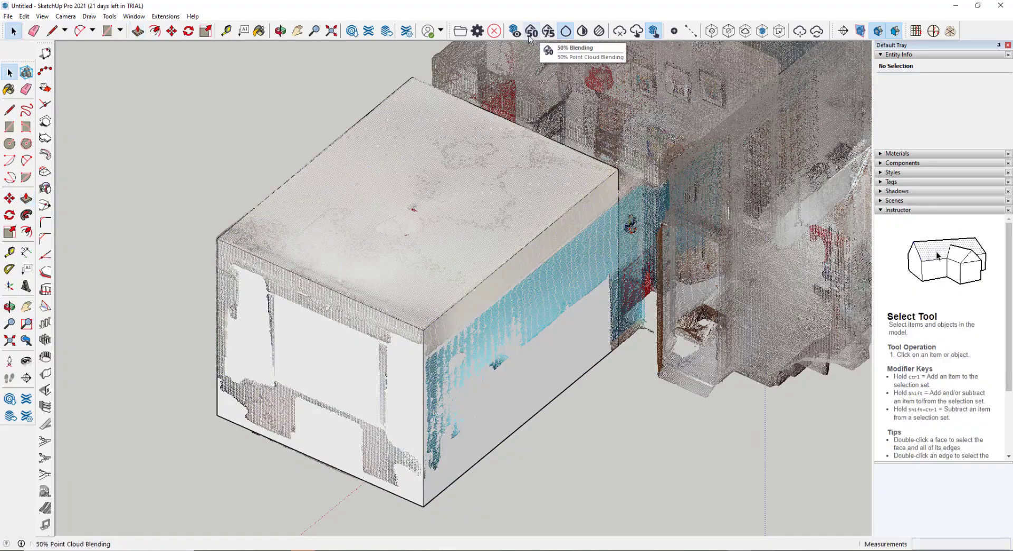
left_click(532, 32)
middle_click_drag(527, 338, 478, 298)
Ctrl-click the room box's top edges to select them together.
scroll(479, 298, "down", 3)
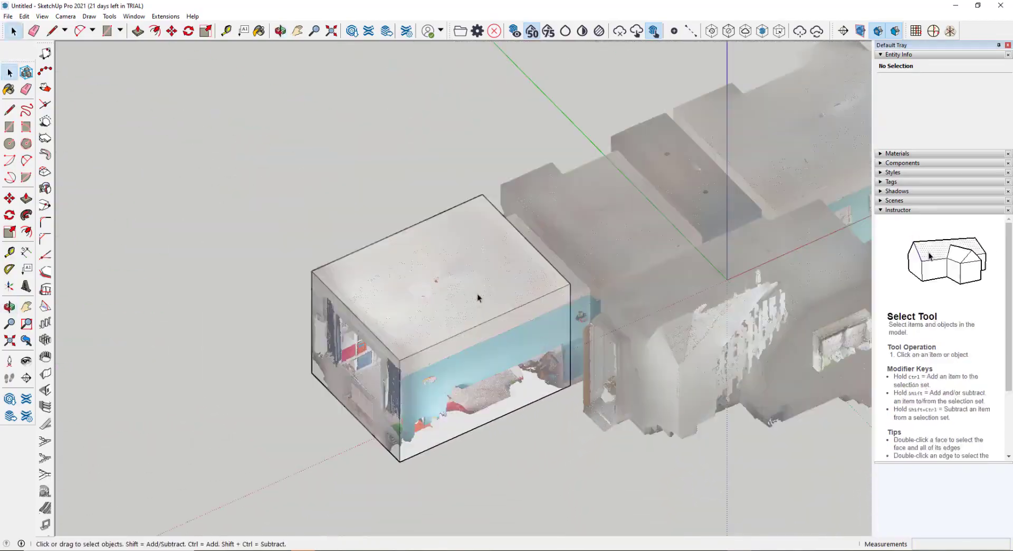
scroll(376, 239, "up", 2)
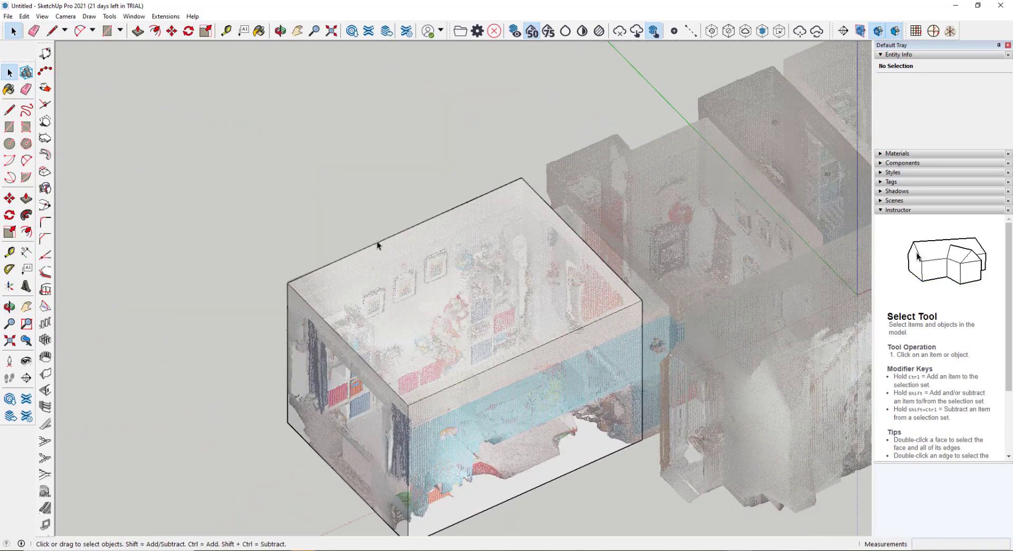
left_click(377, 241)
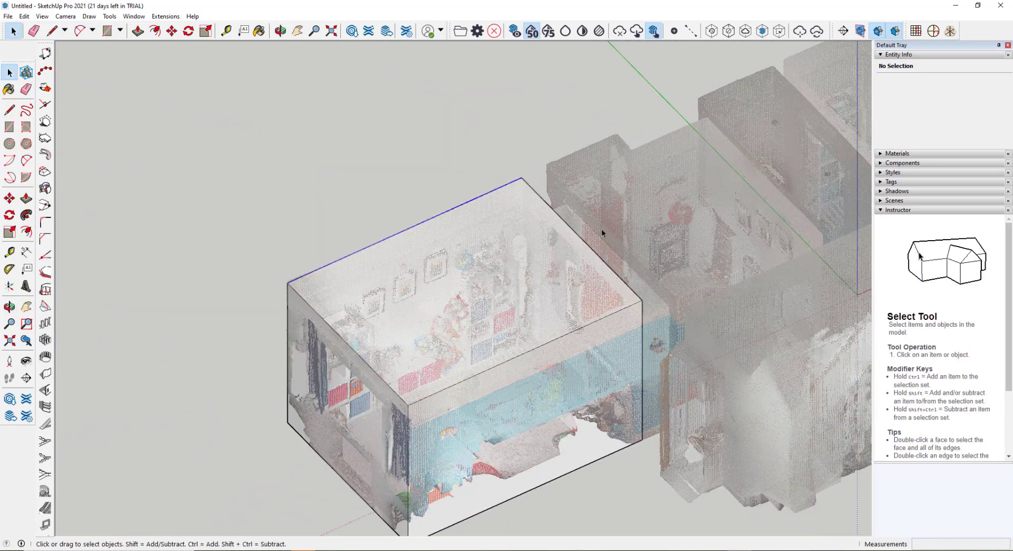
left_click(584, 325, "ctrl")
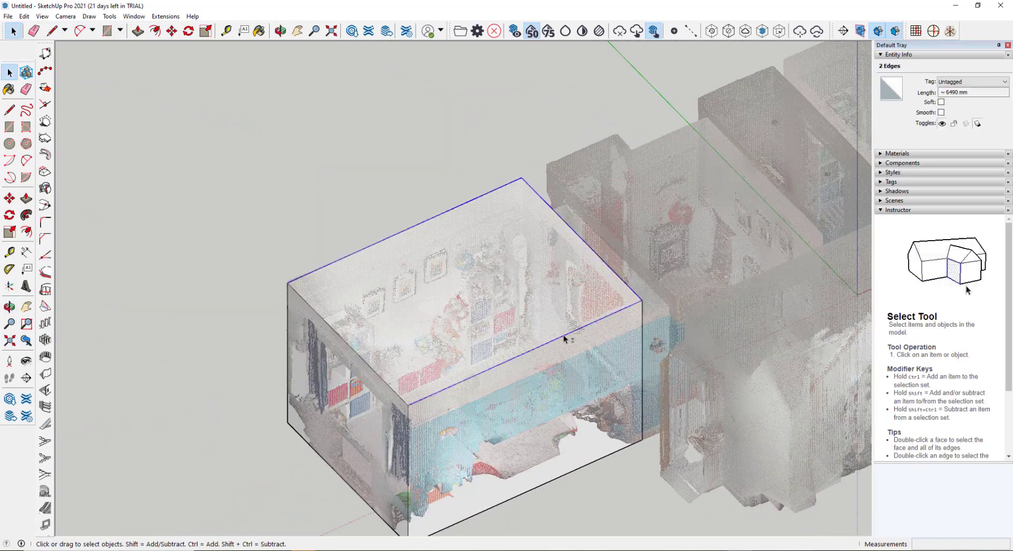
left_click(377, 373, "ctrl")
left_click(154, 30)
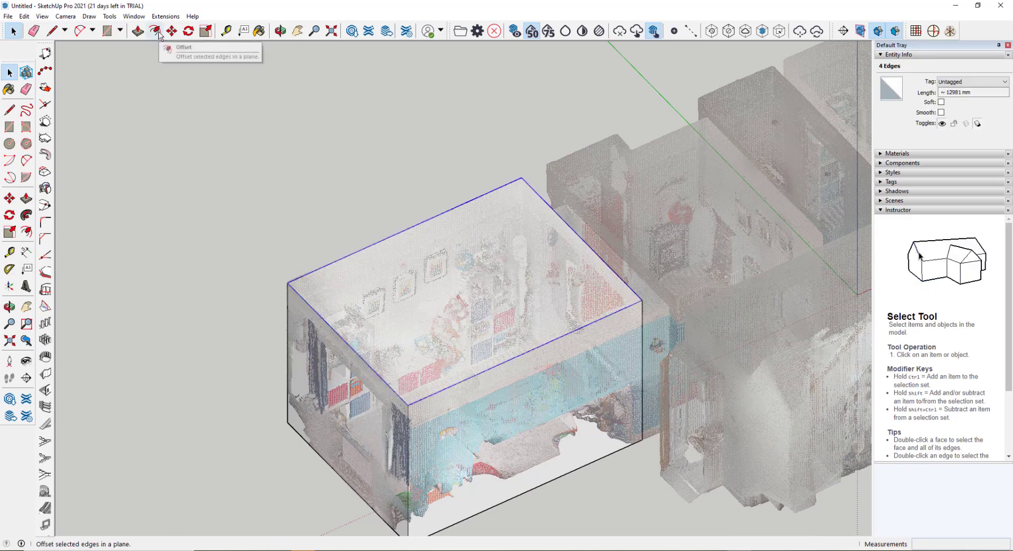
Offset the selected top edges 150 mm outward, forming a rim around the box top.
left_click(388, 238)
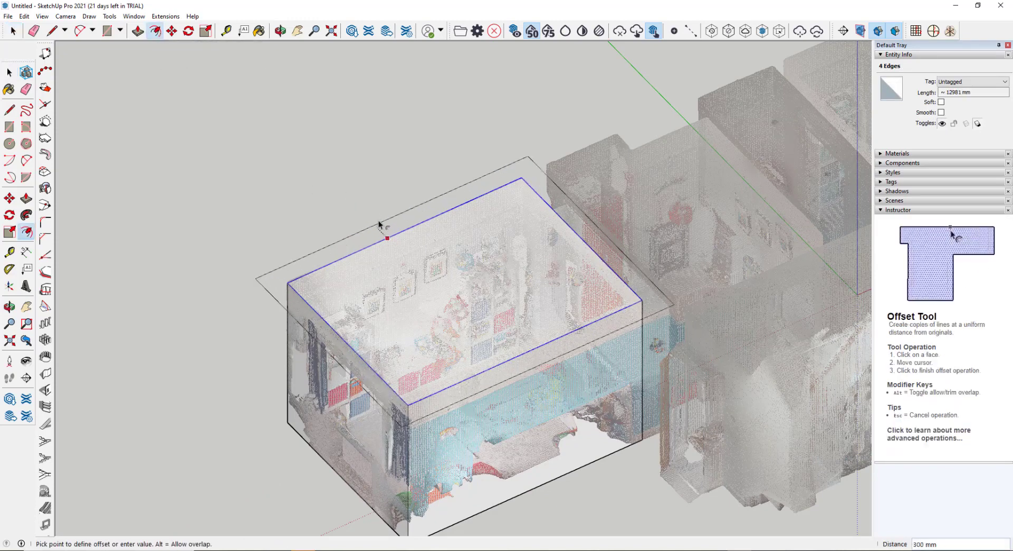
type("150")
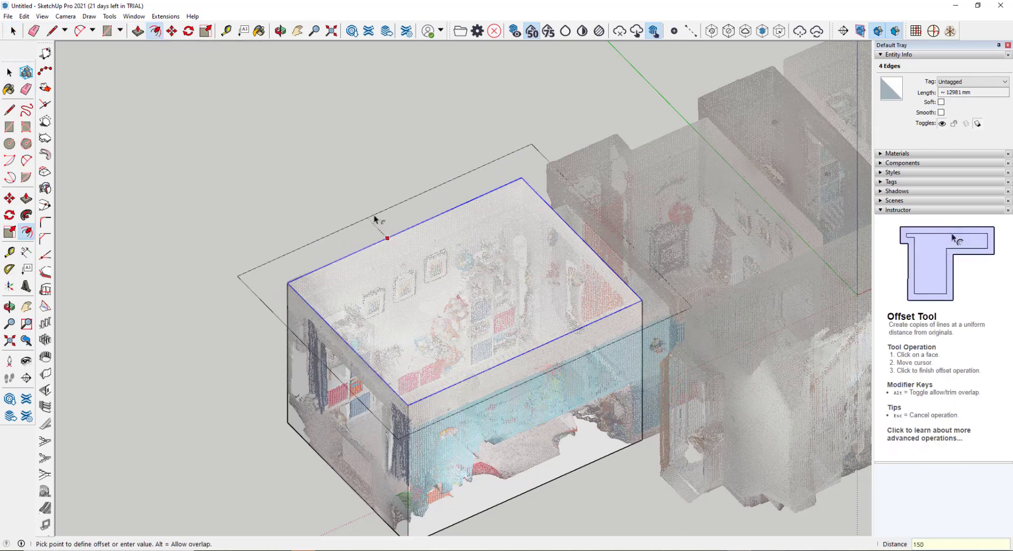
key("Return")
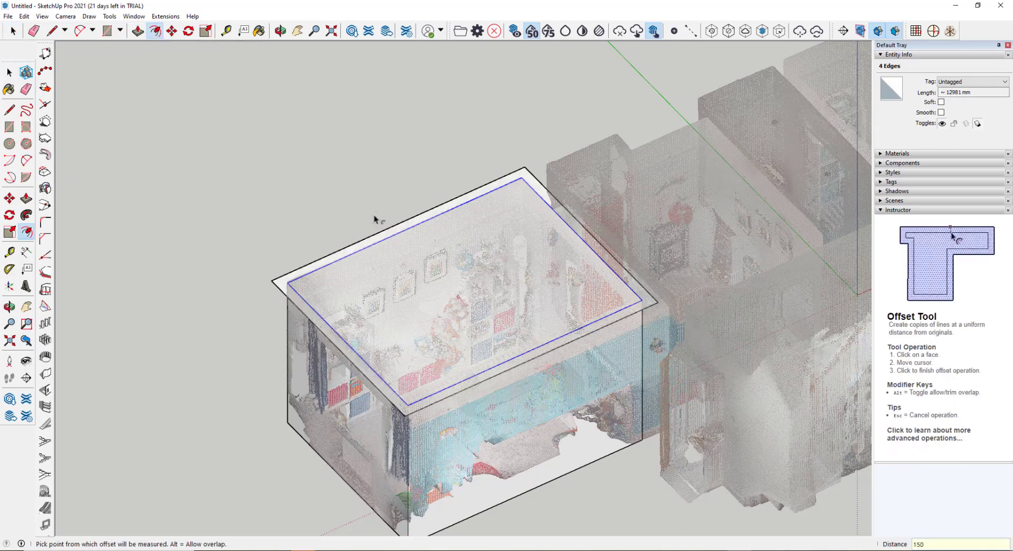
key("space")
Push the 150 mm rim face down about 2446 mm into thick walls.
left_click(138, 30)
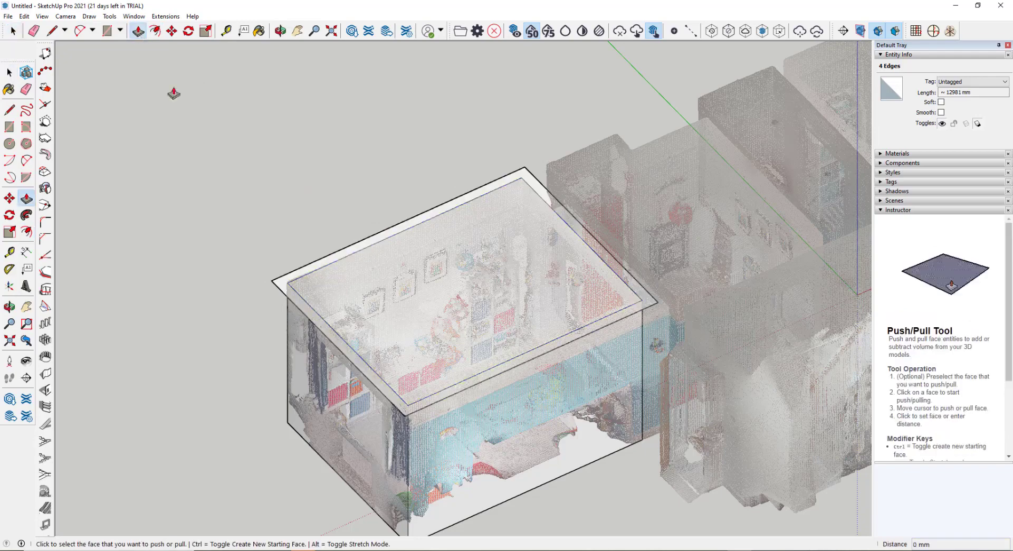
left_click(294, 289)
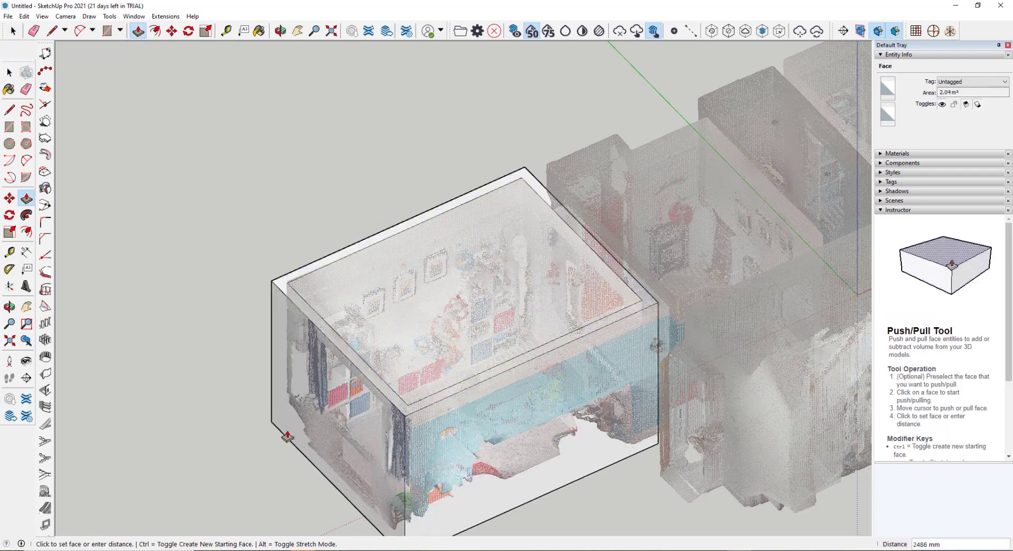
middle_click_drag(318, 401, 473, 360)
left_click(374, 437)
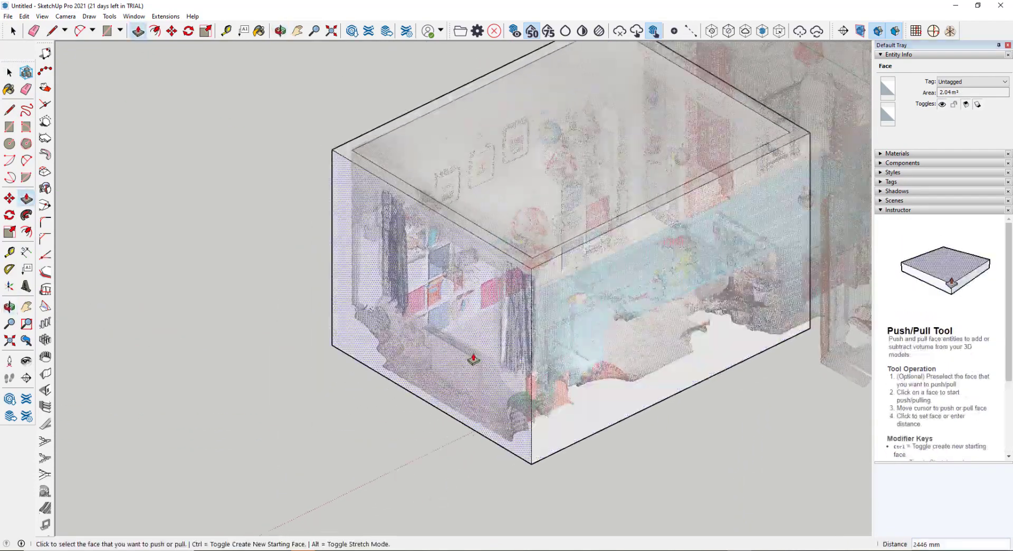
key("space")
Delete the room box's top face to open the shell from above.
left_click(550, 155)
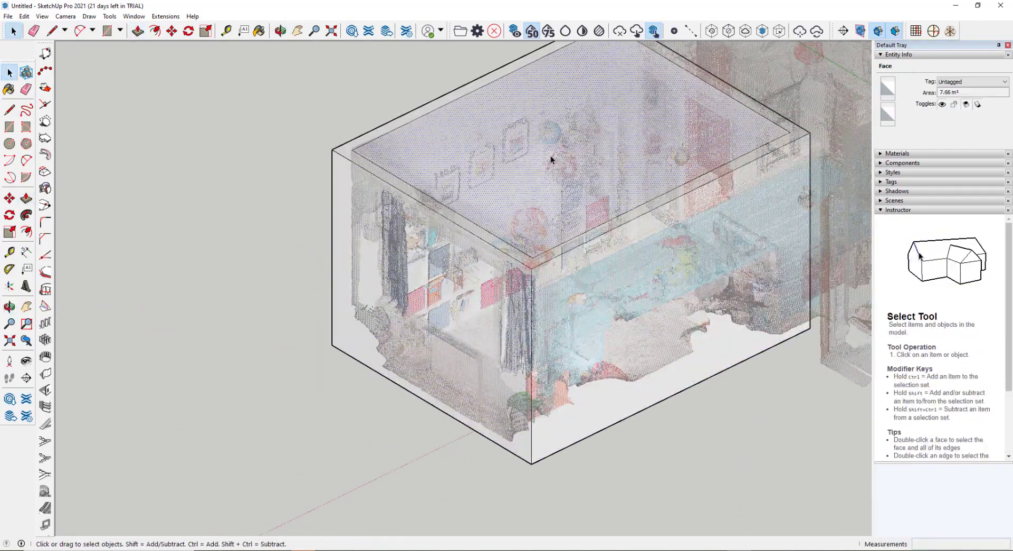
key("Delete")
mouse_move(560, 149)
middle_mouse_down()
mouse_move(612, 299)
mouse_move(735, 173)
mouse_move(560, 156)
middle_mouse_up()
scroll(490, 220, "down", 3)
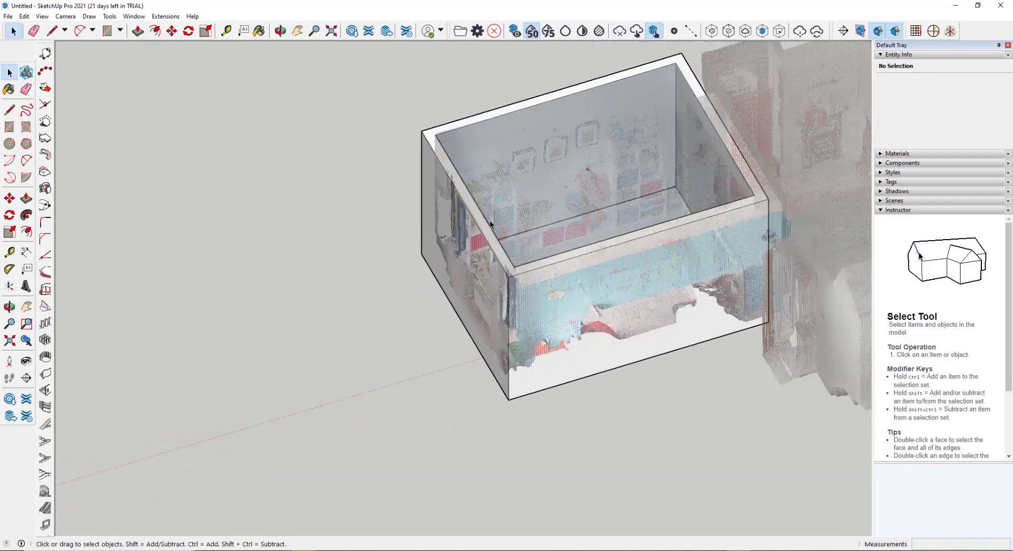
Hide the point cloud to inspect the bare wall box, then show it again.
left_click(514, 33)
middle_click_drag(622, 246, 594, 308)
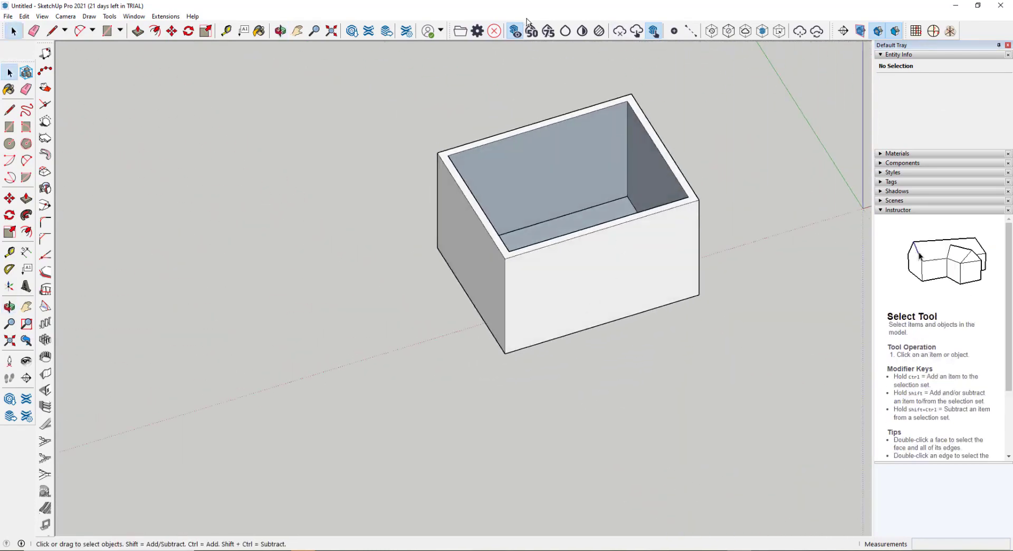
left_click(565, 31)
middle_click_drag(672, 223, 417, 285)
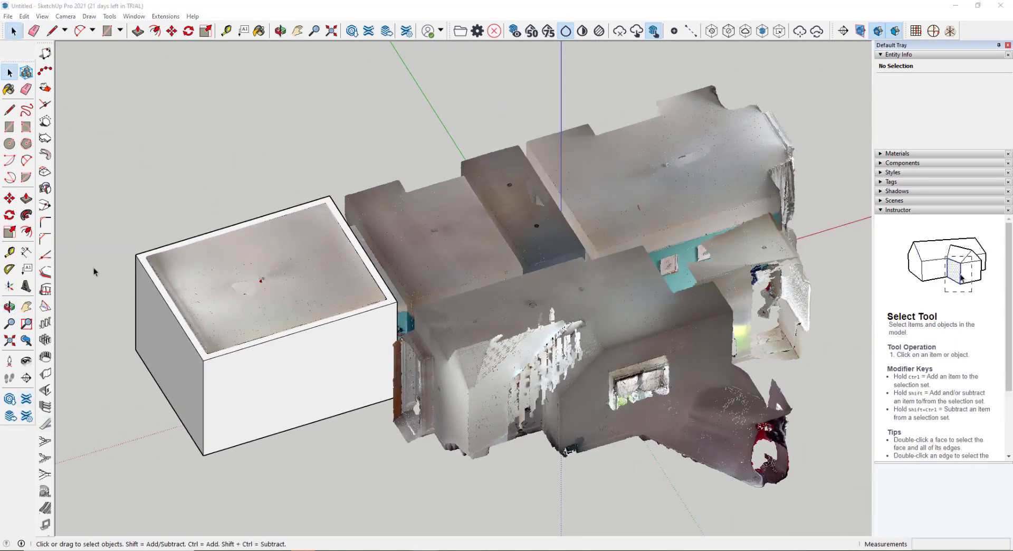
Window-select and delete the wall box, reframe the view in perspective, and hide the point cloud.
left_click_drag(78, 162, 410, 456)
key("Delete")
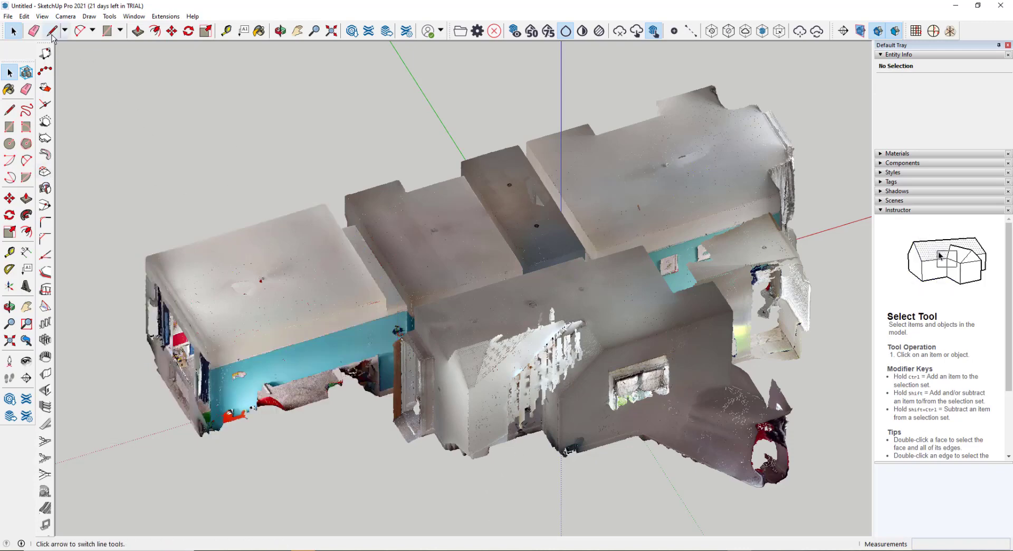
key("F2")
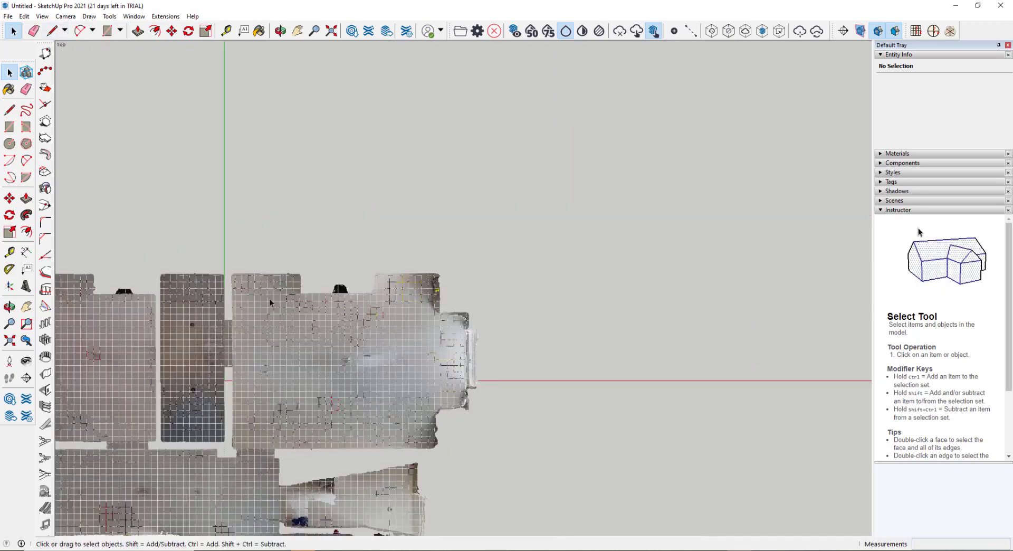
scroll(266, 301, "down", 2)
middle_click_drag(261, 303, 565, 251, "shift")
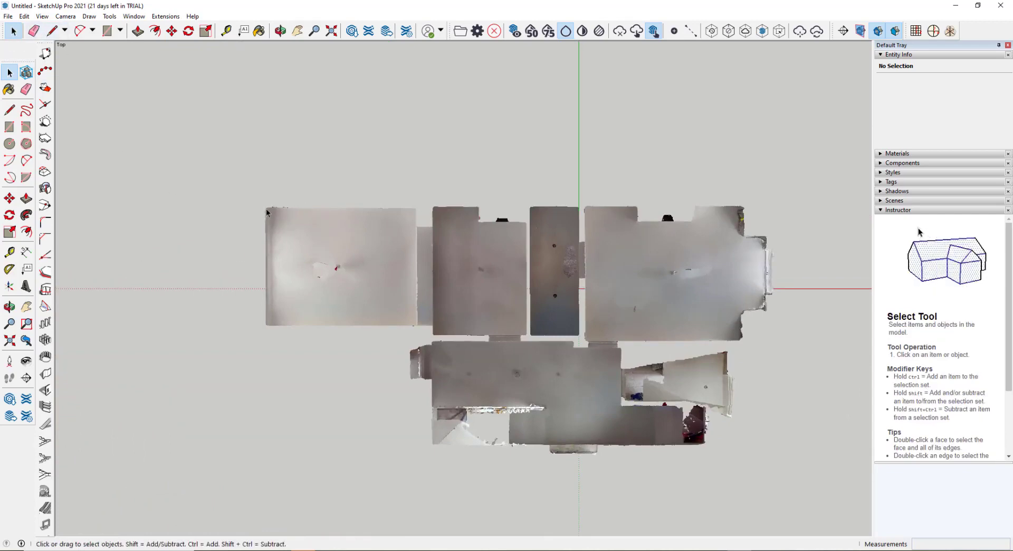
middle_click_drag(454, 312, 570, 51)
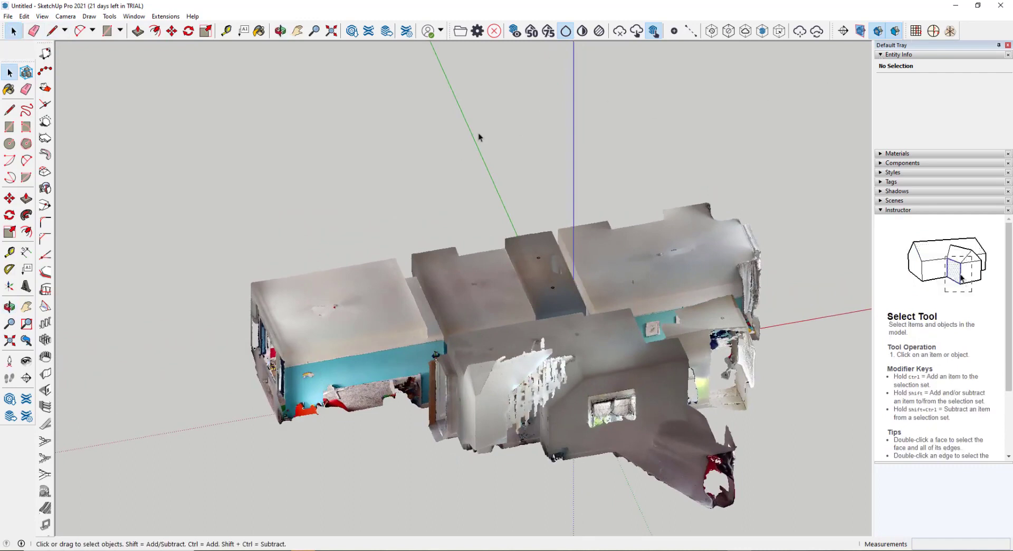
left_click(514, 31)
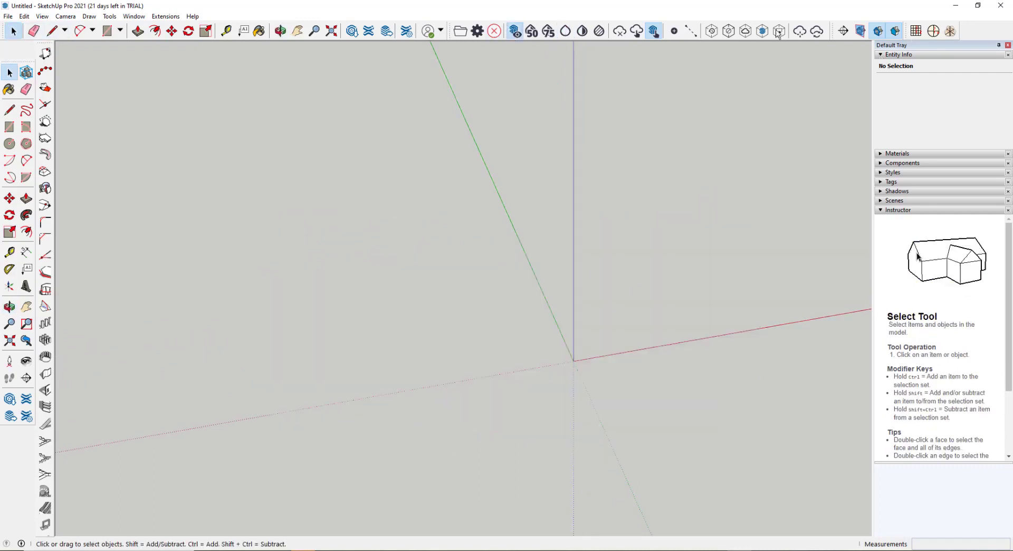
Place a 10000 mm WorkPlane grid at the origin along the red axis, reshow the scan, view from Top.
left_click(917, 31)
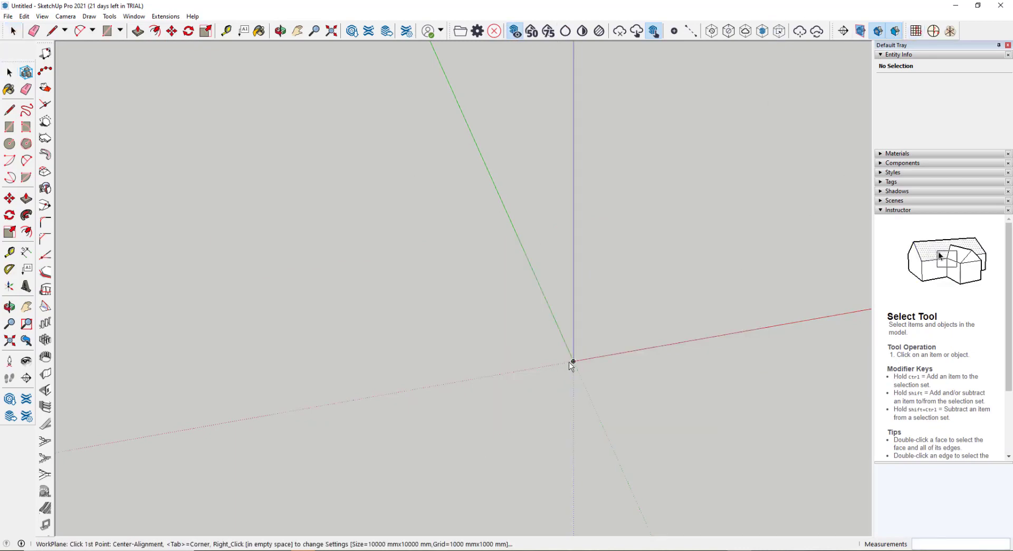
left_click(572, 362)
left_click(765, 328)
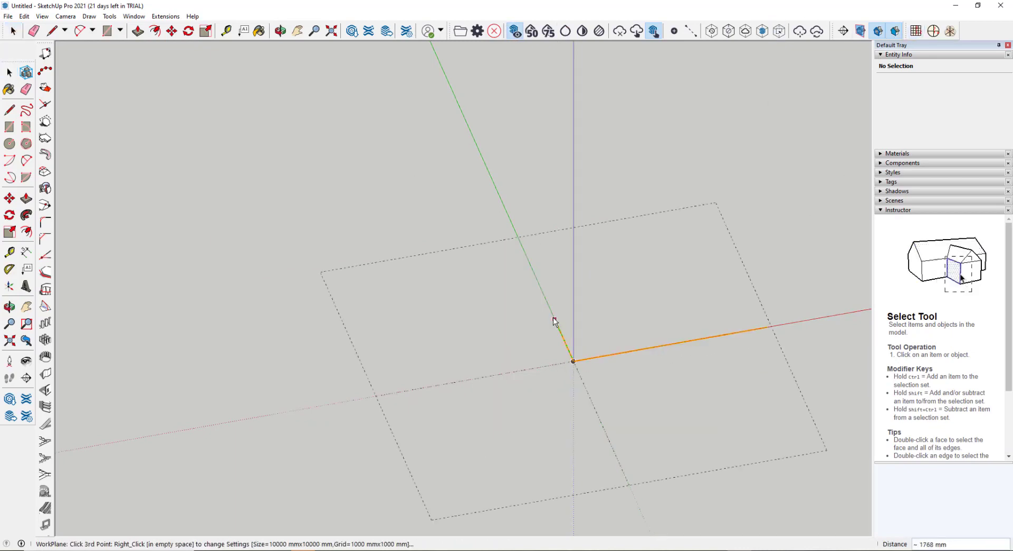
left_click(517, 259)
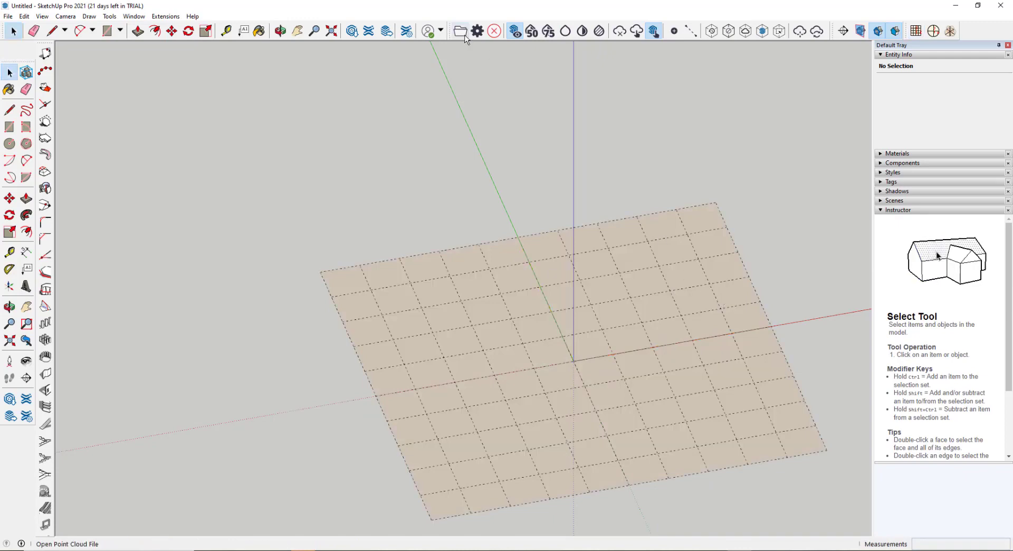
left_click(564, 32)
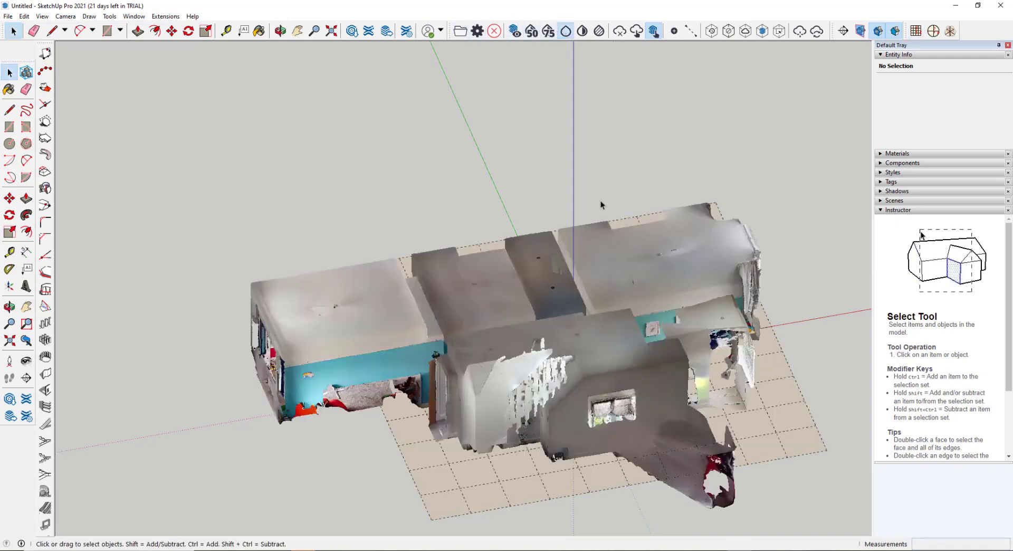
key("t")
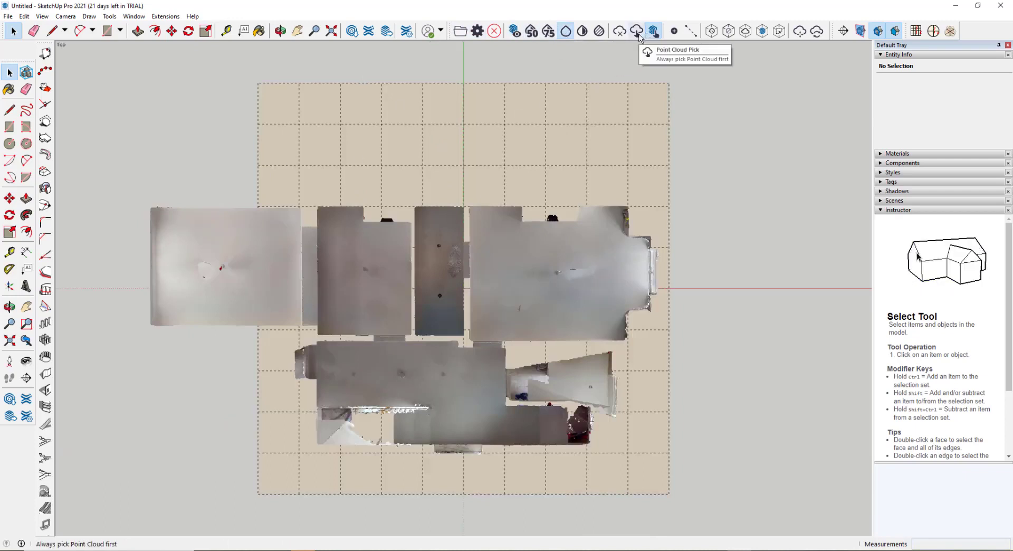
Toggle Point Cloud Pick so the scan gets picking priority, and take up the Line tool.
left_click(619, 32)
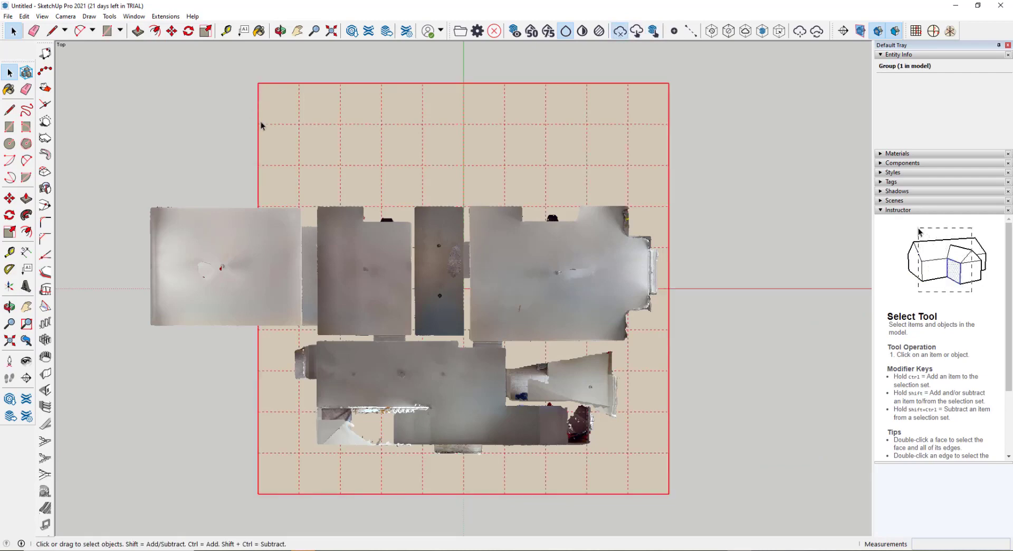
left_click(51, 32)
scroll(148, 199, "up", 2)
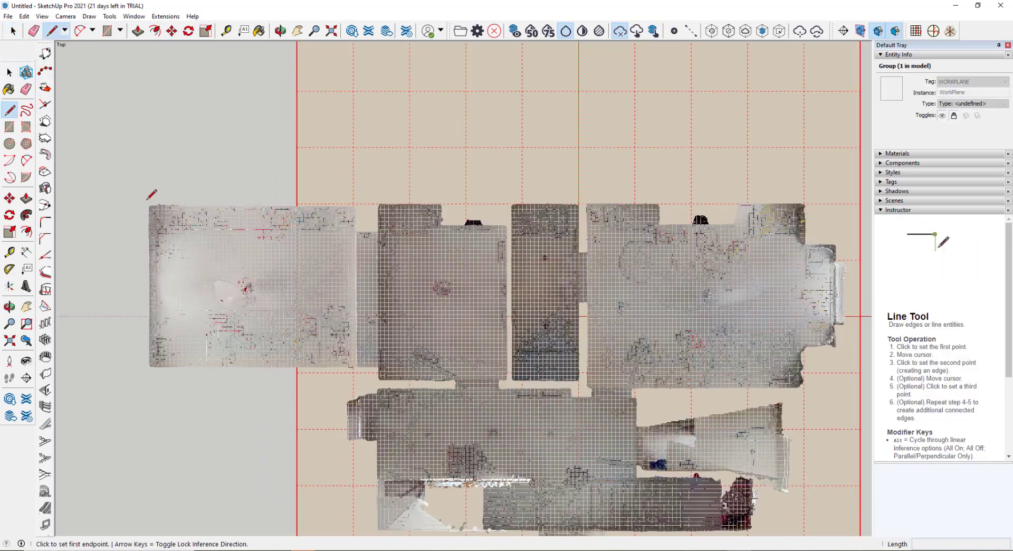
Trace the top of the outline from the left room's corner across the middle block's stepped edge.
left_click(150, 206)
left_click(354, 207)
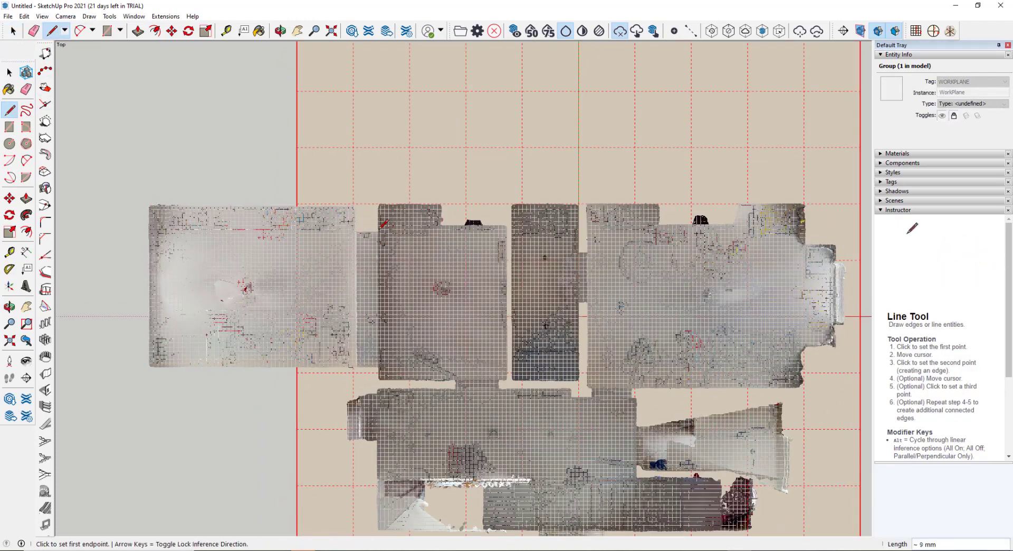
left_click(381, 204)
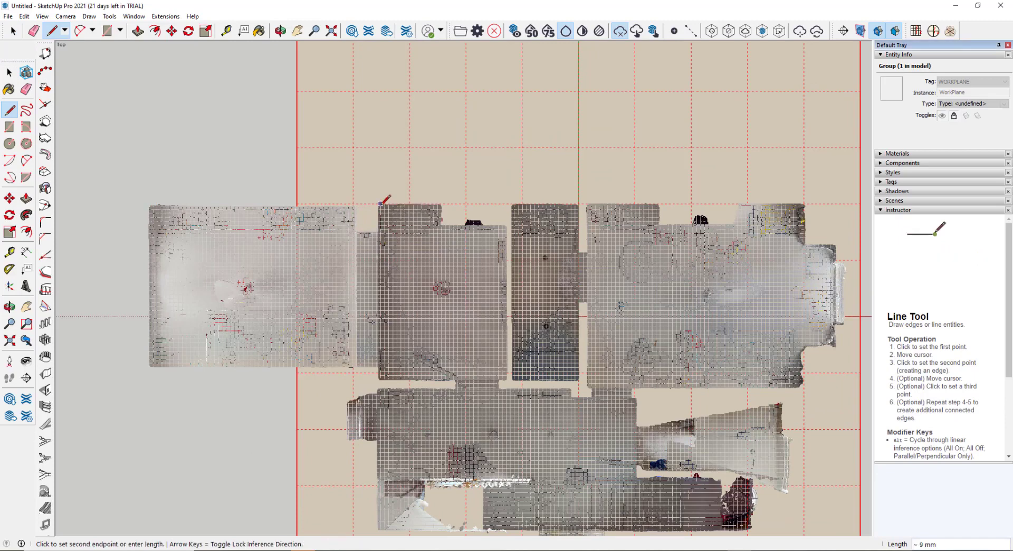
left_click(442, 203)
left_click(442, 225)
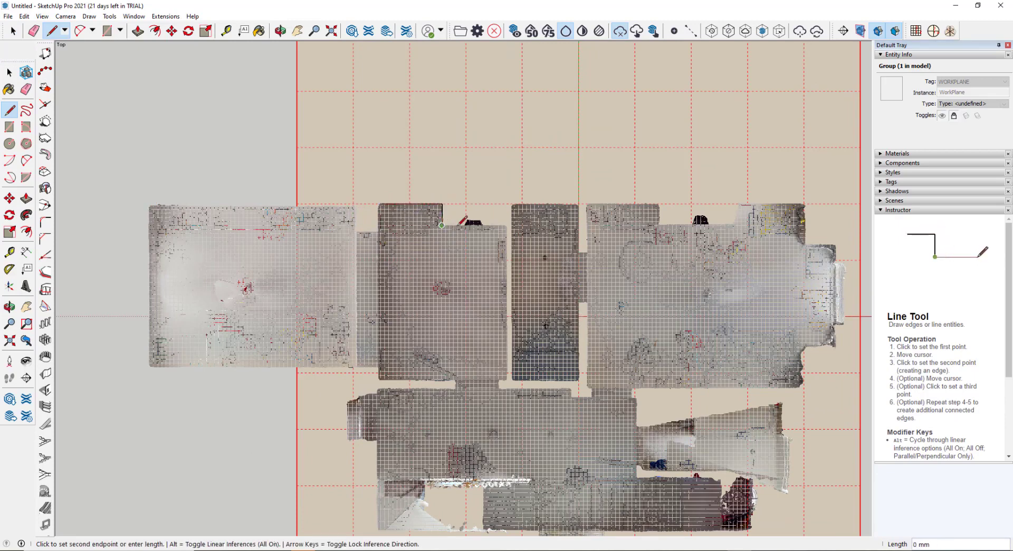
left_click(505, 225)
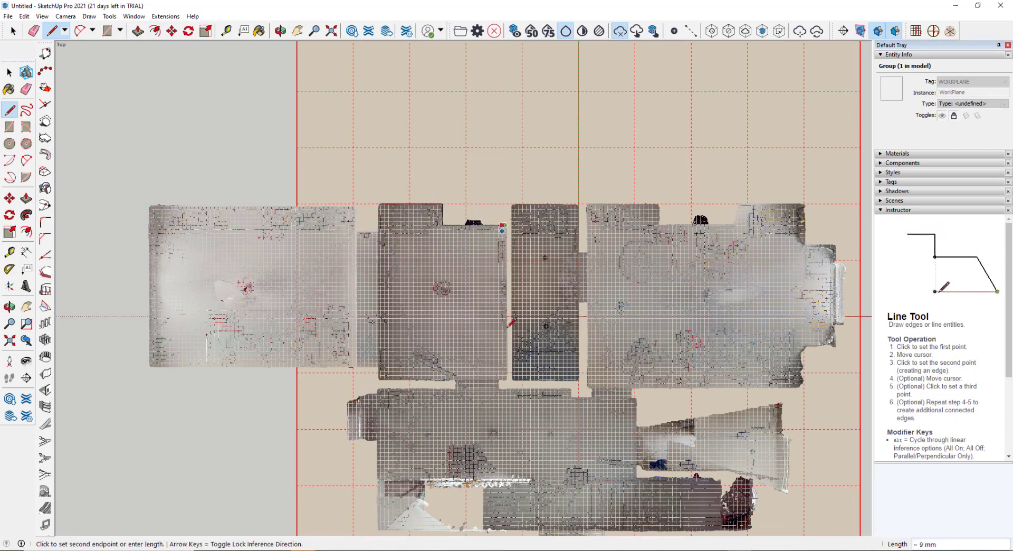
Trace down the right side and along the bottom notch, closing the outline at the starting corner.
left_click(505, 379)
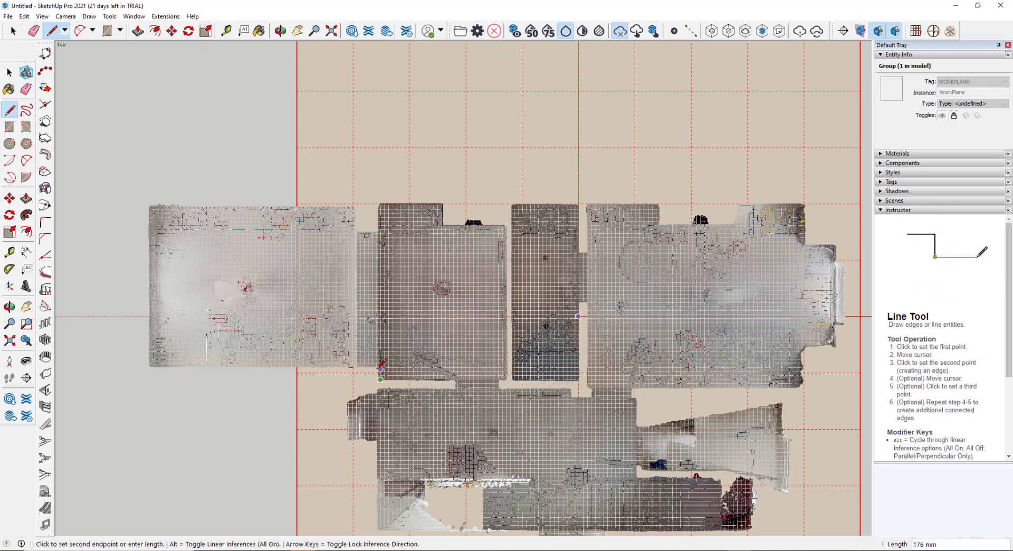
left_click(380, 368)
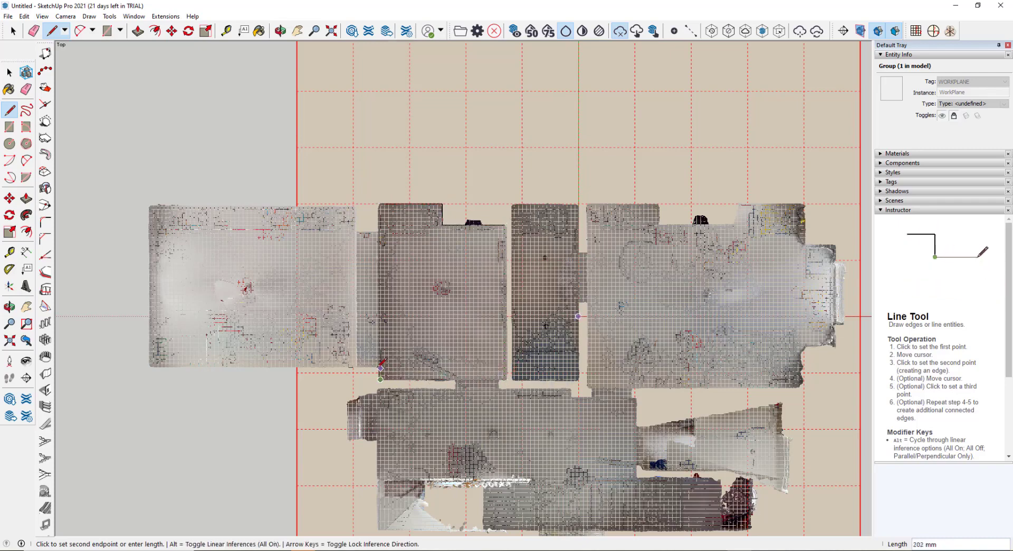
left_click(151, 368)
scroll(132, 321, "down", 2)
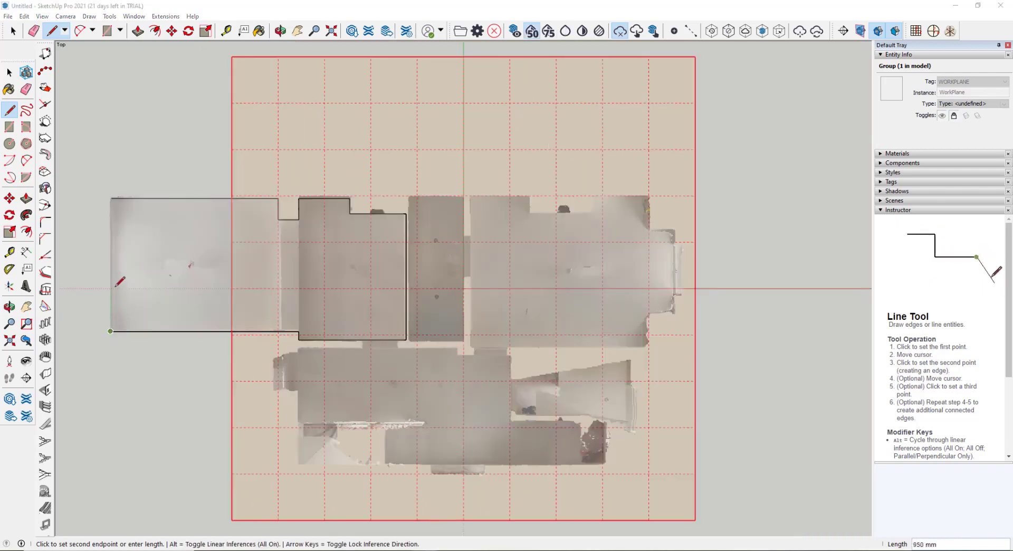
left_click(111, 198)
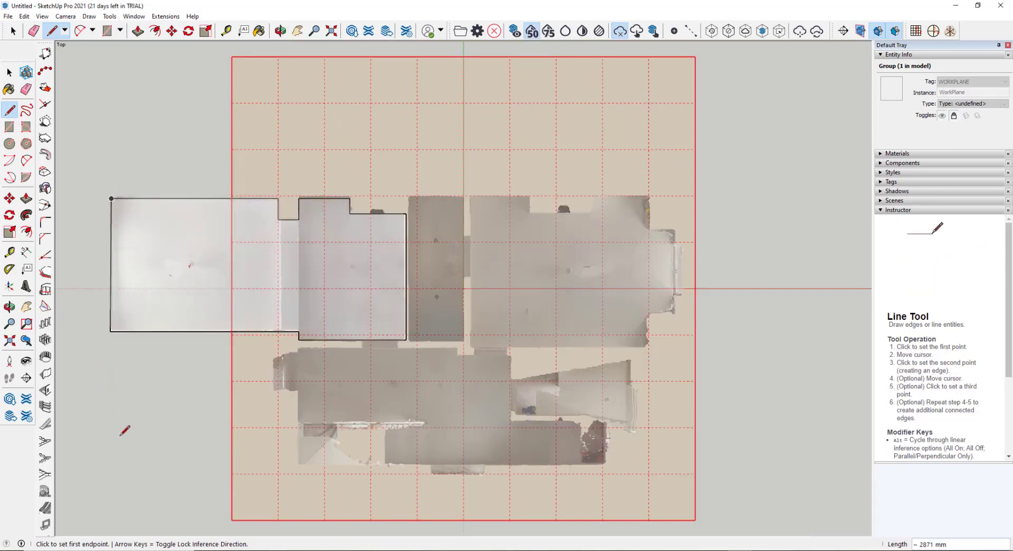
key("space")
middle_click_drag(202, 403, 240, 448)
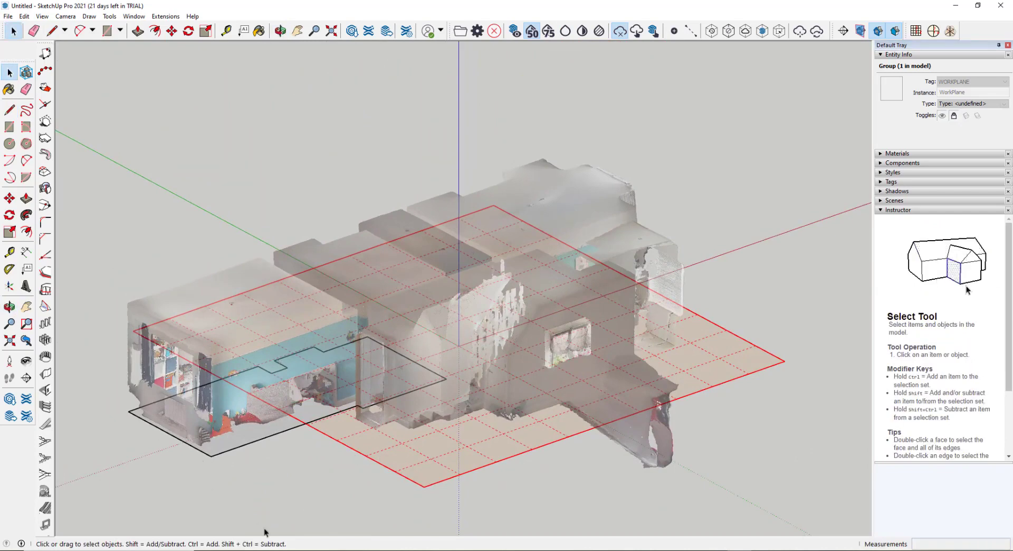
Offset the traced outline 150 mm to create a wall-thickness band.
left_click_drag(91, 499, 466, 294)
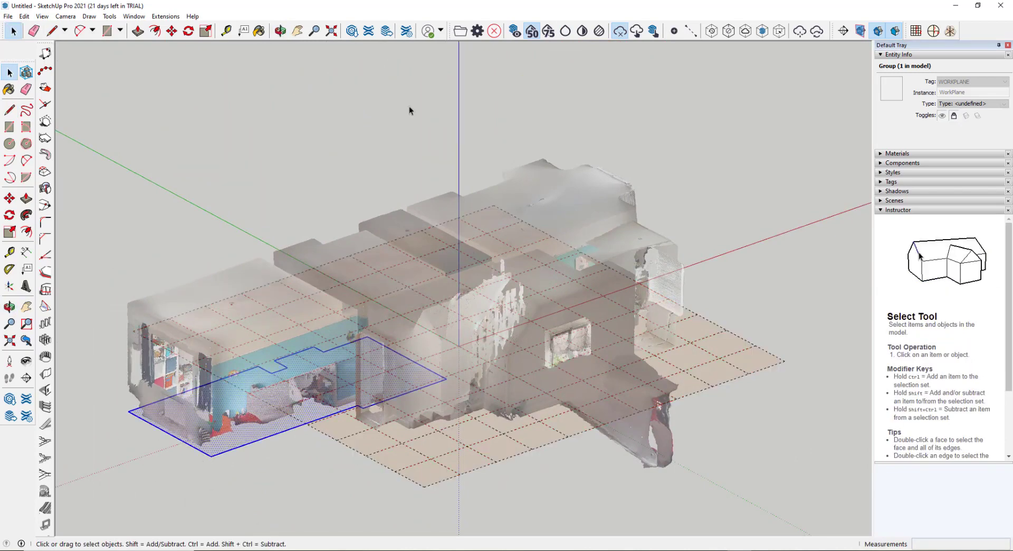
left_click(155, 31)
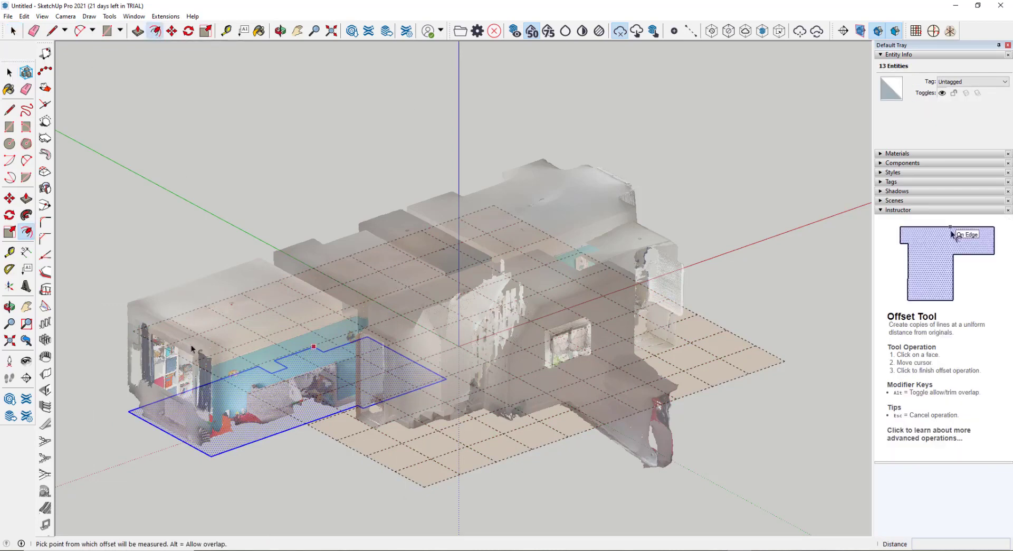
left_click(265, 443)
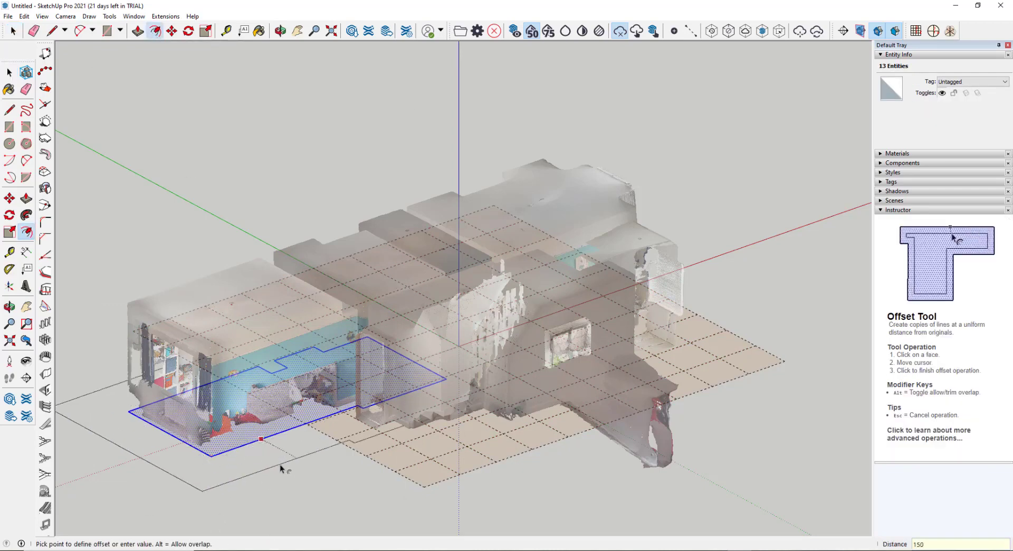
key("Return")
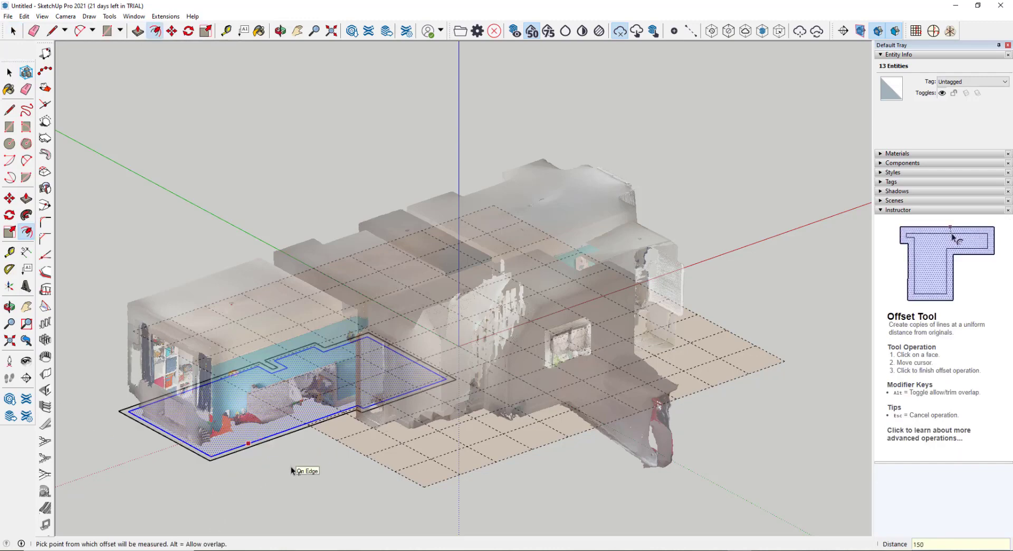
key("space")
left_click(285, 470)
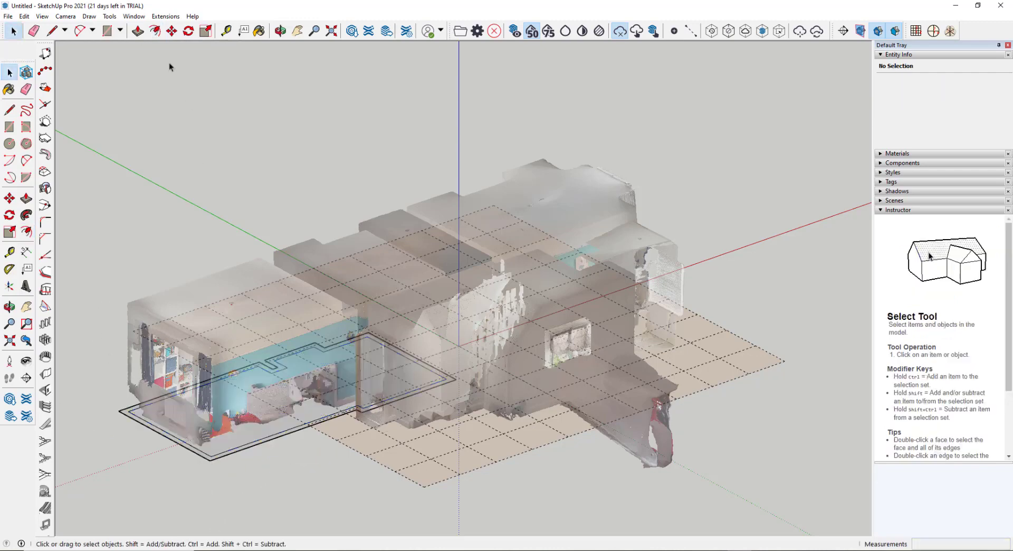
Push/pull the band between the outlines up to 2630 mm to form the walls.
left_click(138, 30)
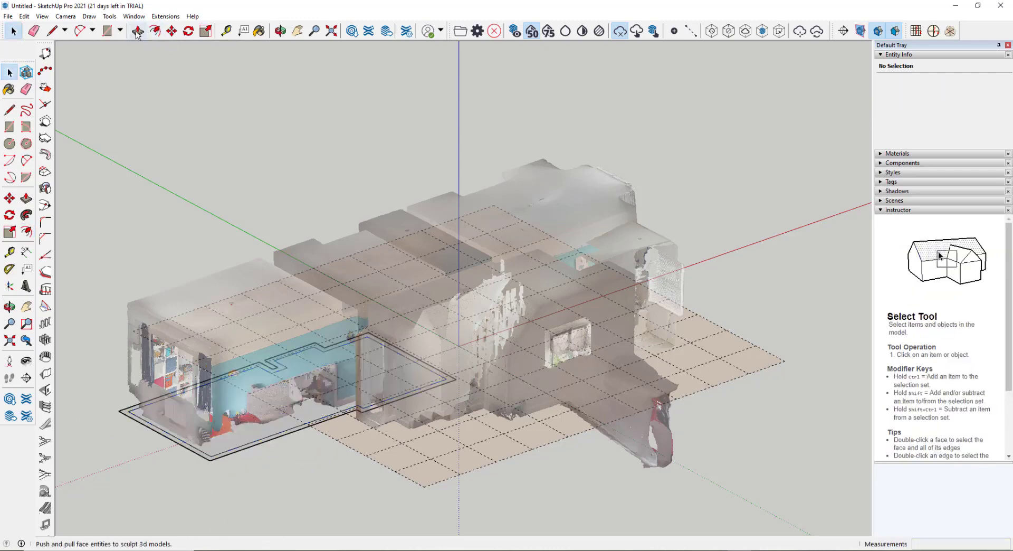
left_click(146, 422)
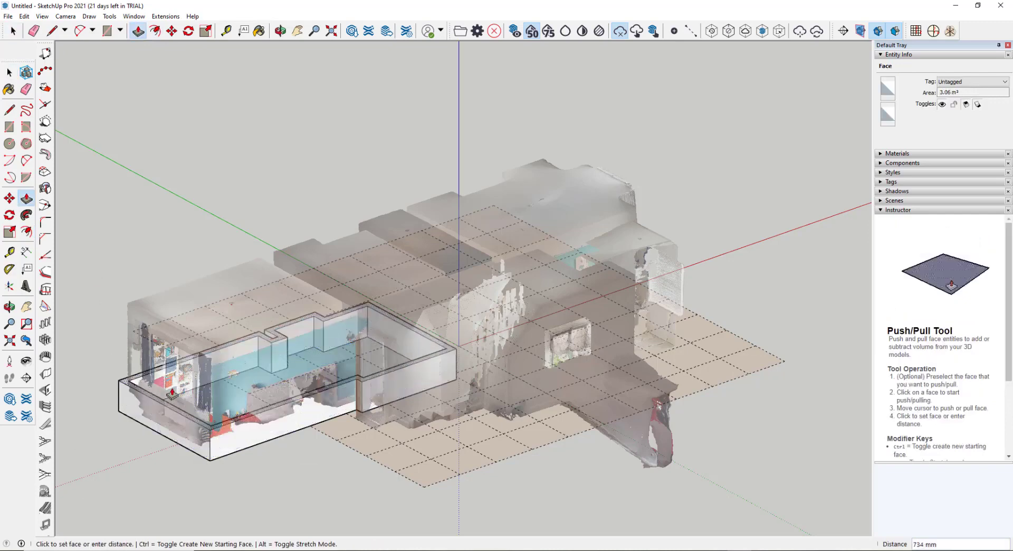
middle_click_drag(173, 393, 421, 277)
left_click(420, 275)
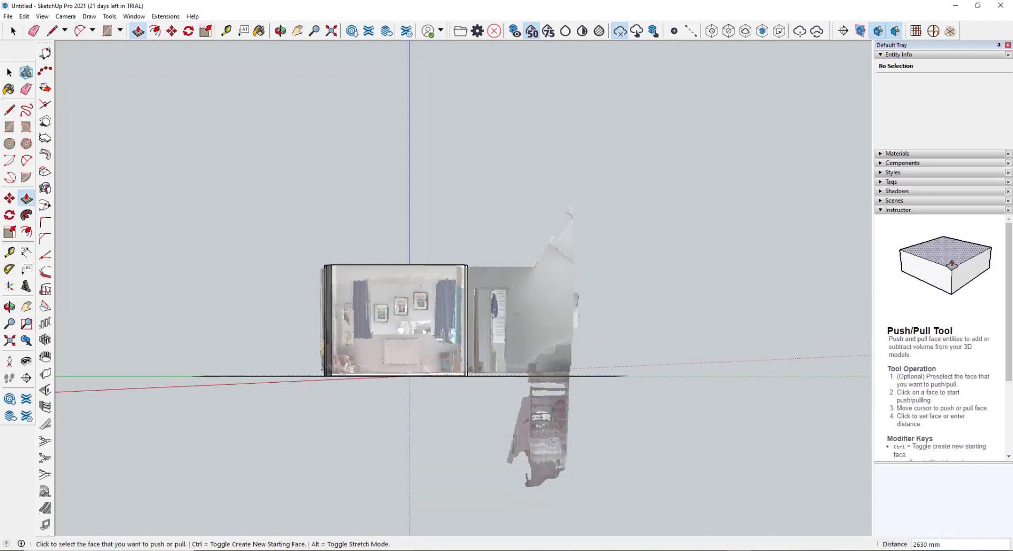
key("space")
Hide the point cloud and view the new thick walls alone from above.
middle_click_drag(670, 404, 623, 271)
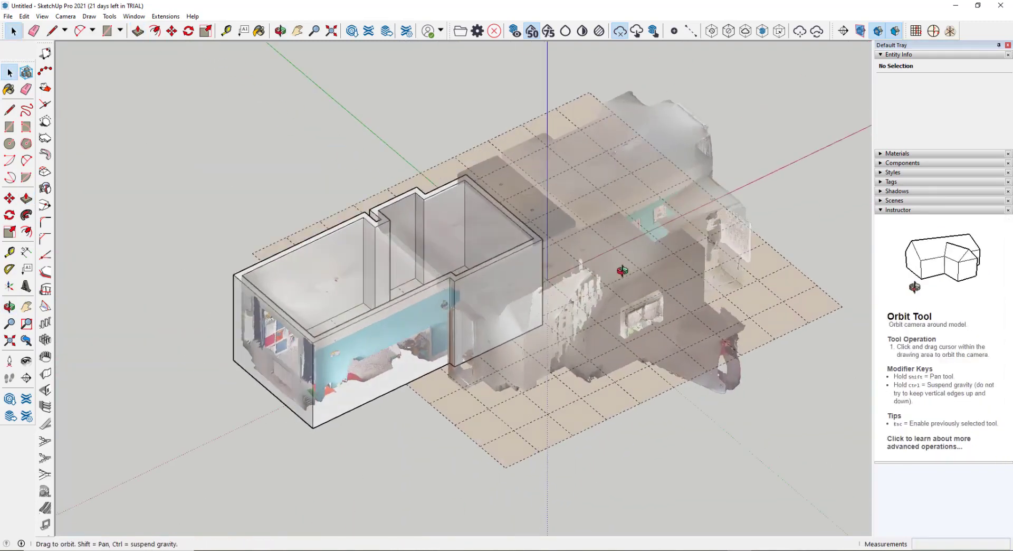
left_click(515, 31)
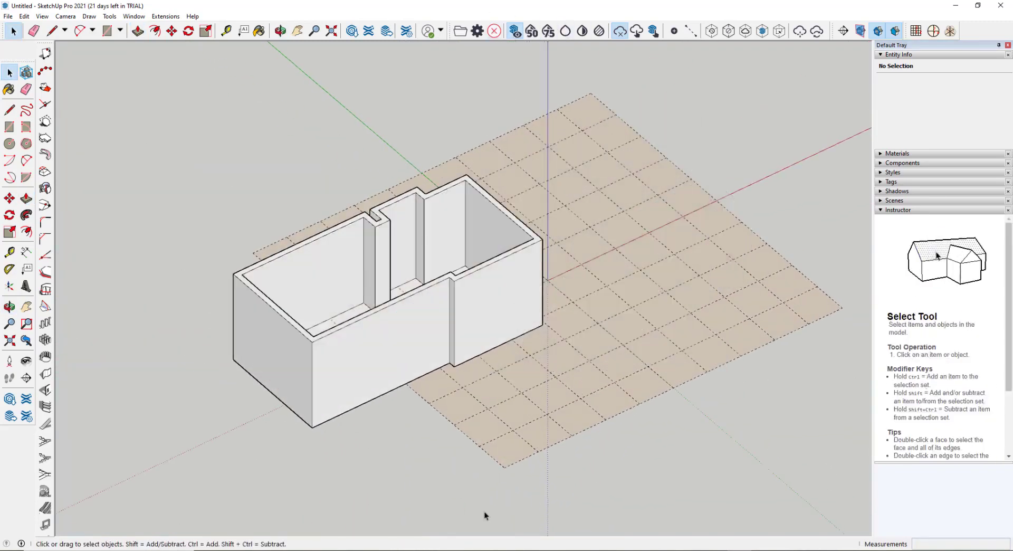
middle_click_drag(476, 400, 593, 110)
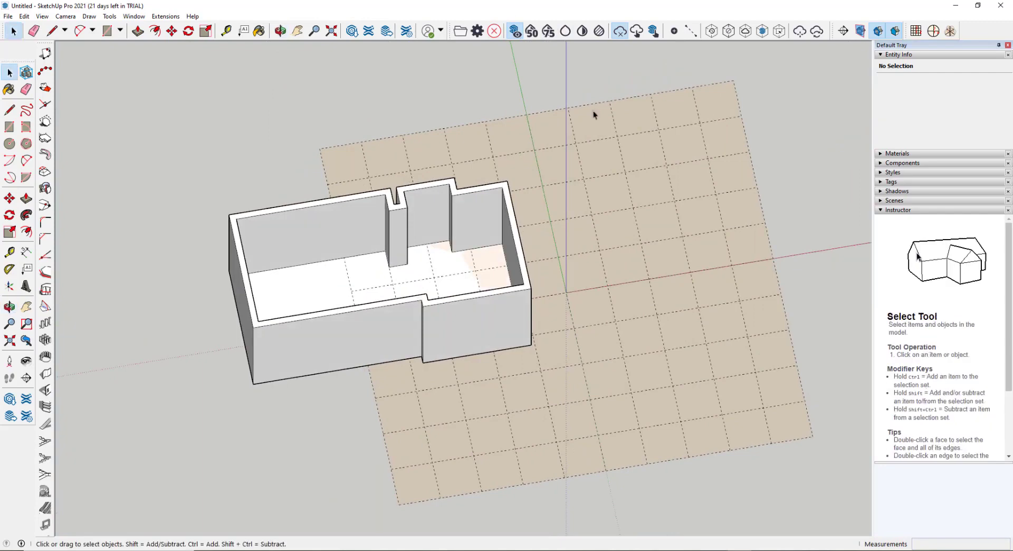
Show the cloud at 50% blending, select the traced walls, then raise blending to 100%.
left_click(532, 32)
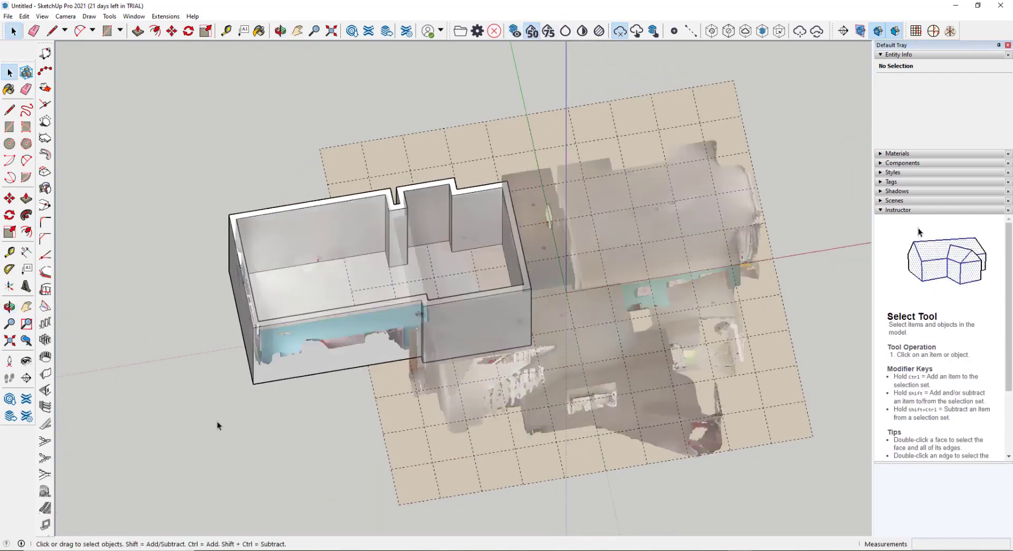
left_click_drag(196, 432, 583, 141)
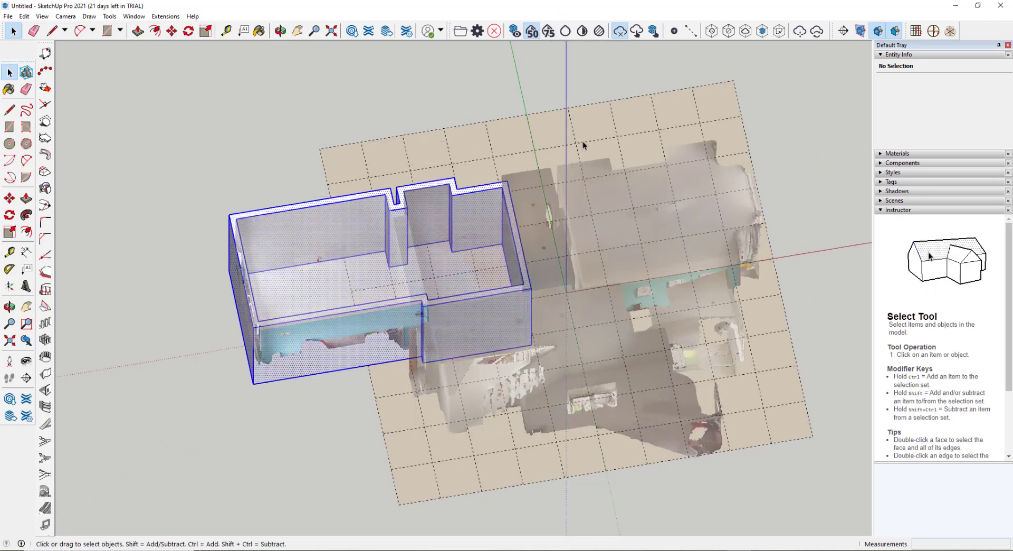
left_click(565, 30)
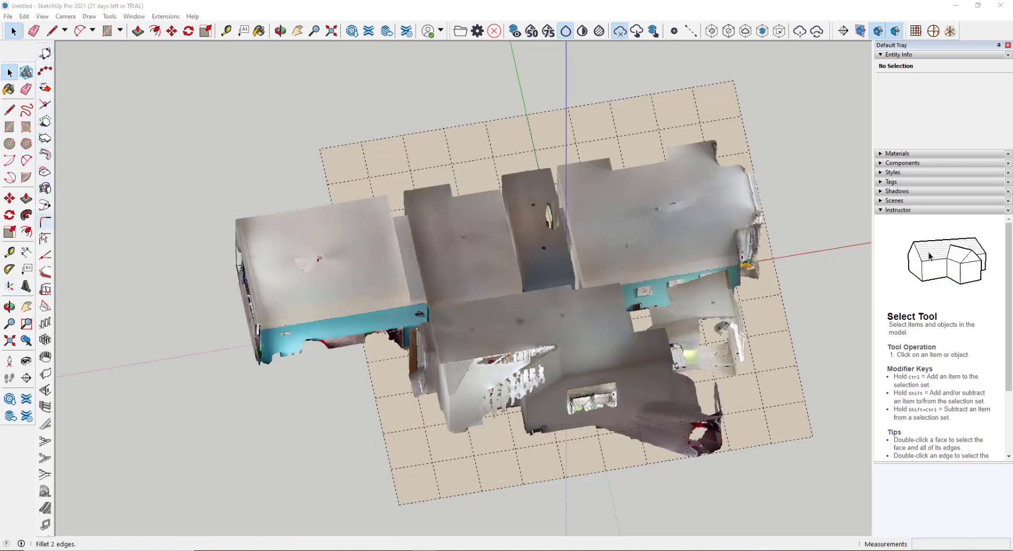
Switch the camera to the standard Left view of the scan.
middle_click_drag(580, 238, 601, 64)
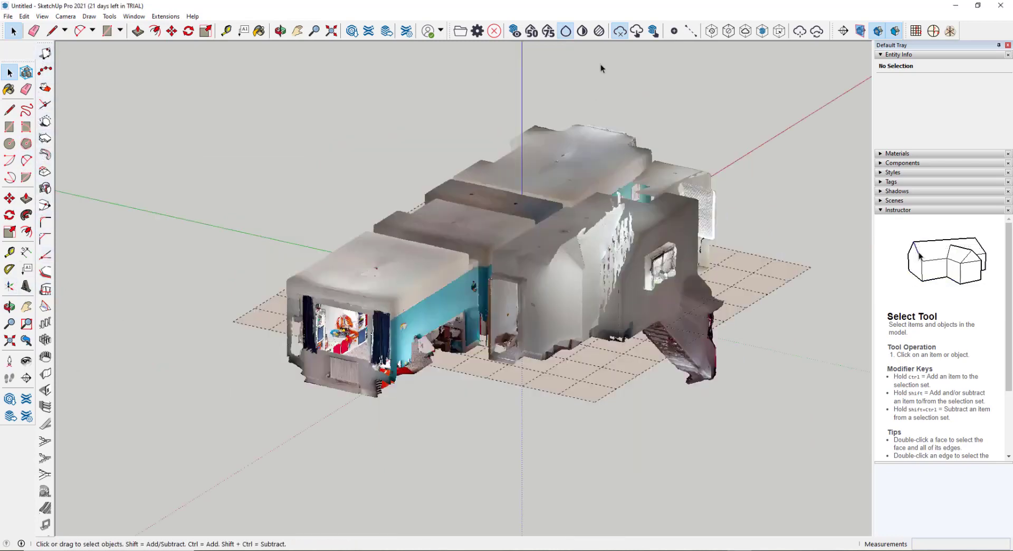
left_click(65, 16)
mouse_move(93, 50)
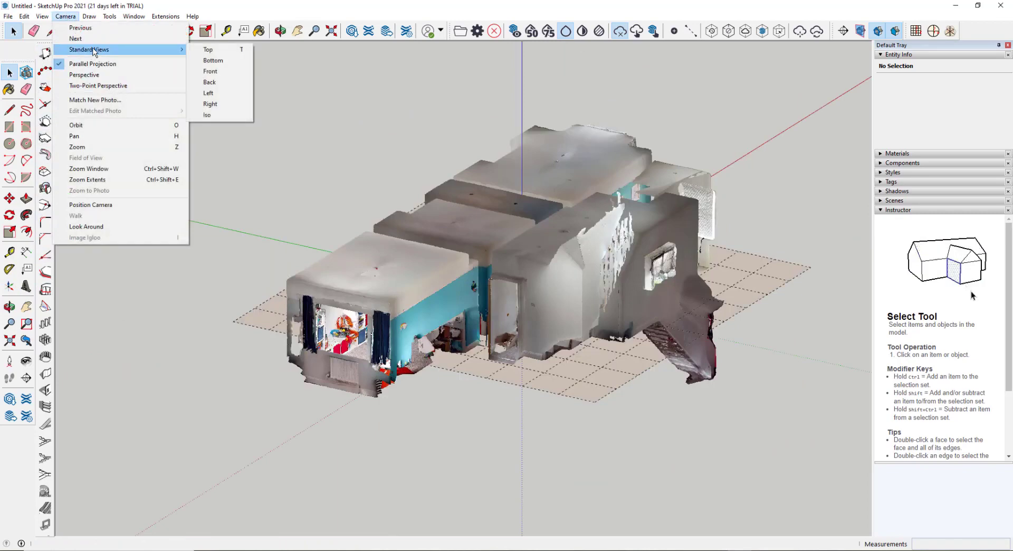
left_click(208, 93)
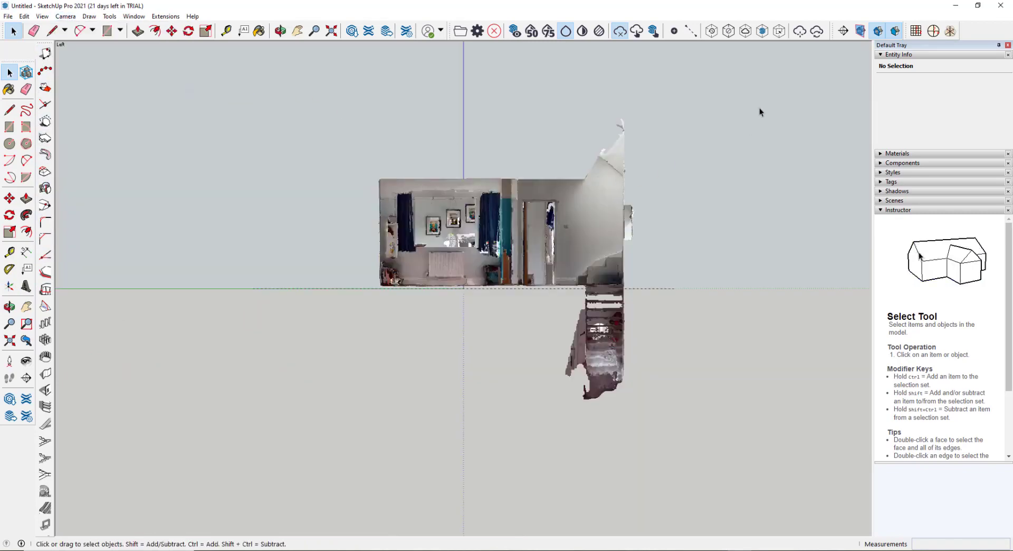
Clip the point cloud to a thin horizontal slice at wall height and zoom in from Top view.
left_click(780, 32)
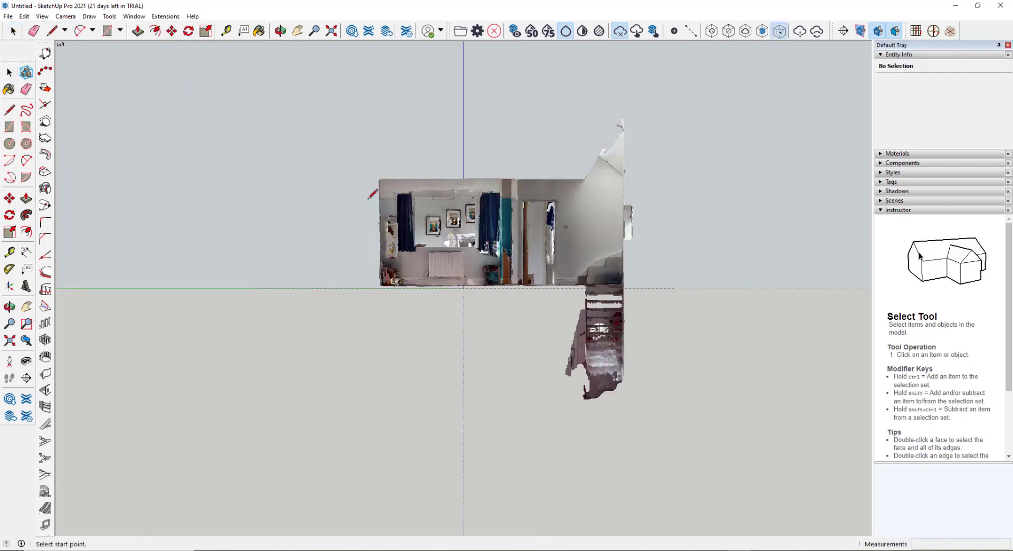
left_click(357, 223)
left_click(665, 233)
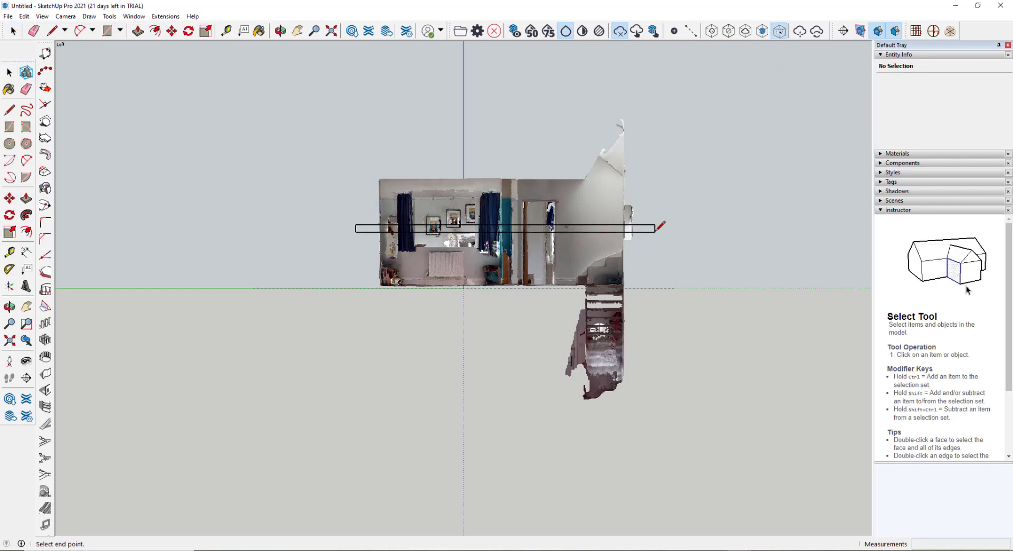
middle_click_drag(660, 235, 555, 299)
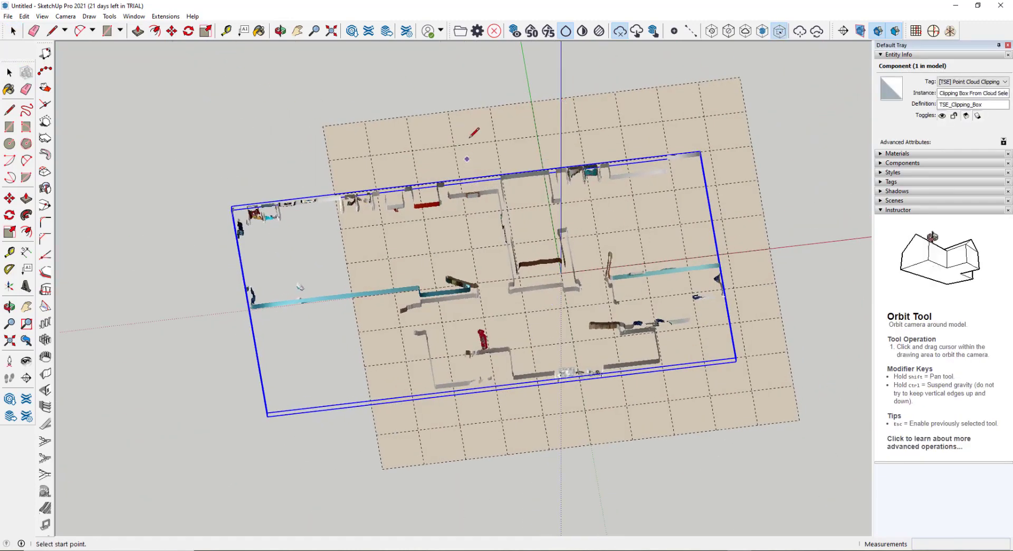
key("t")
scroll(340, 219, "up", 2)
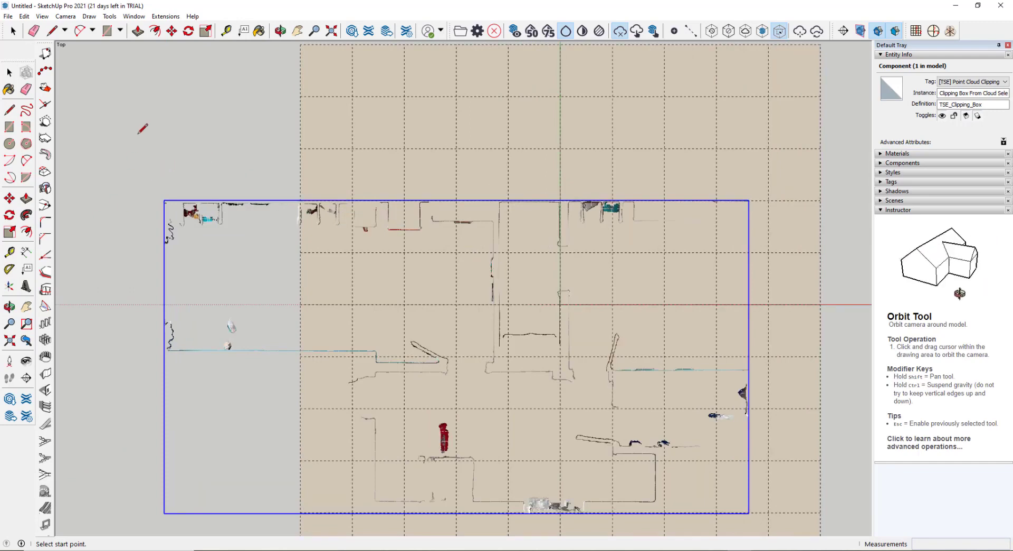
Select the WorkPlane group and start 1001bit Build Wall with 150 mm thickness and 2550 mm height.
key("space")
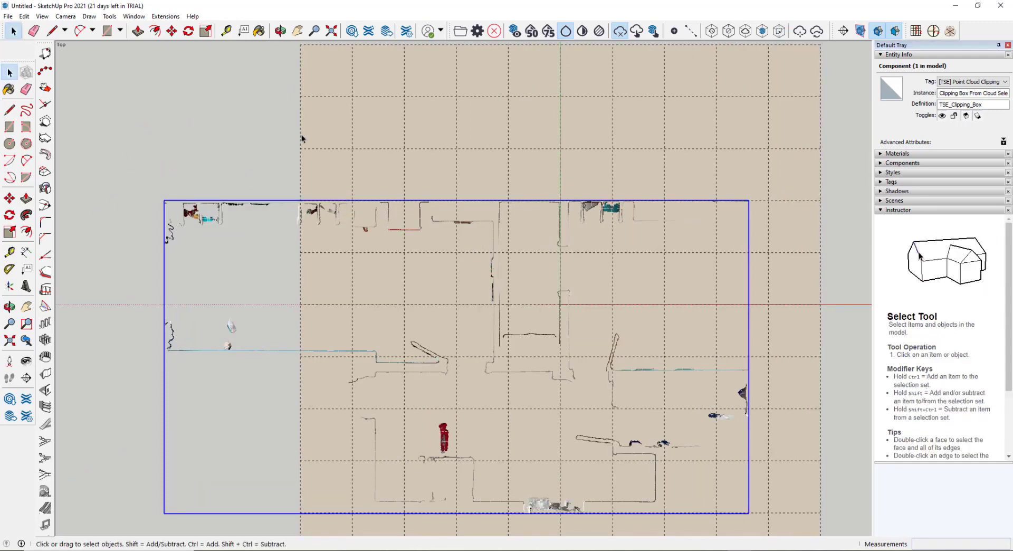
left_click(302, 136)
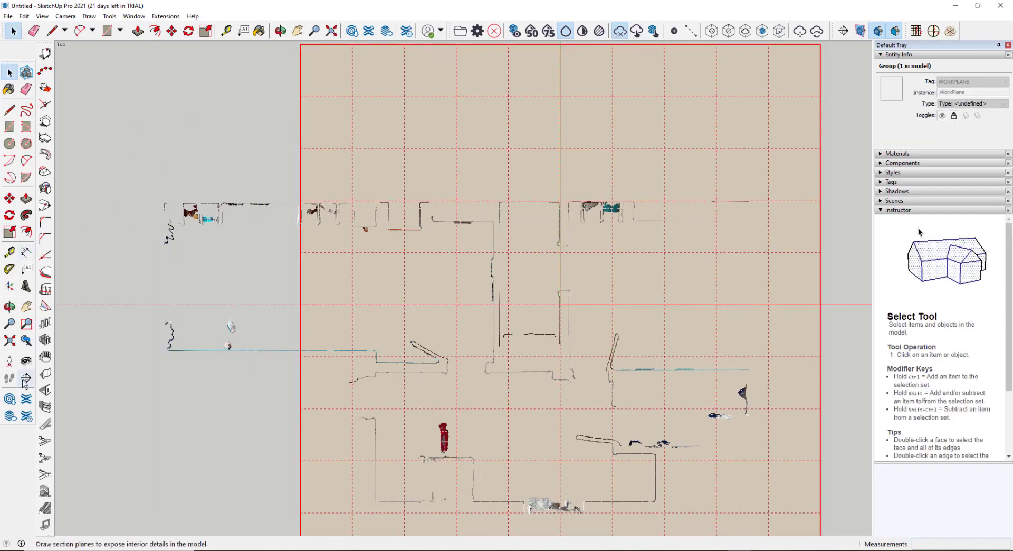
left_click(45, 374)
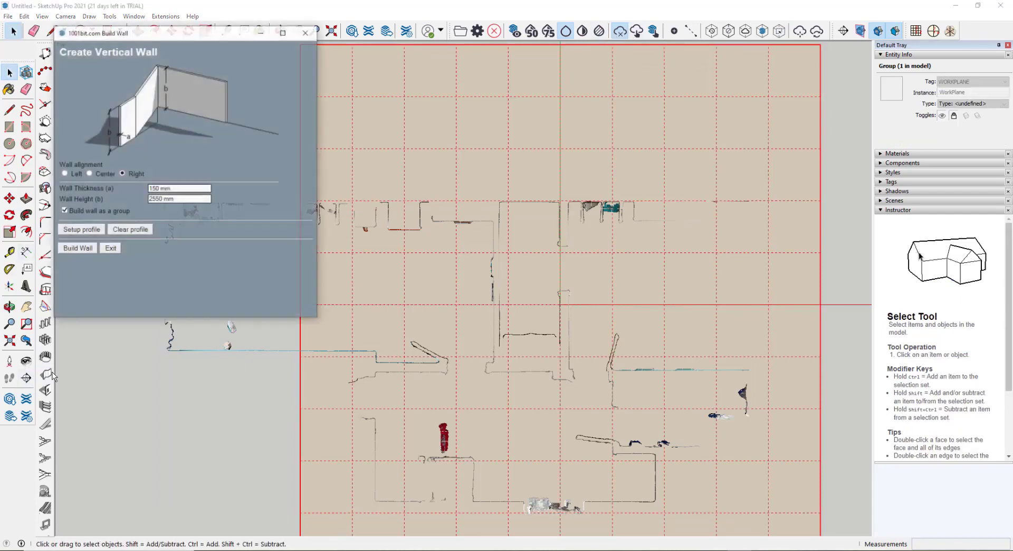
left_click(189, 189)
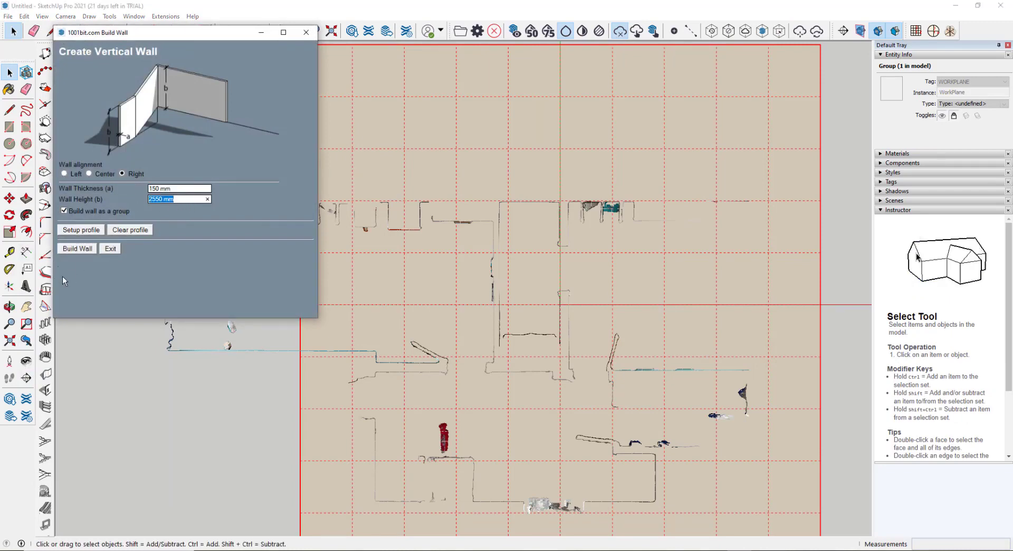
left_click(76, 249)
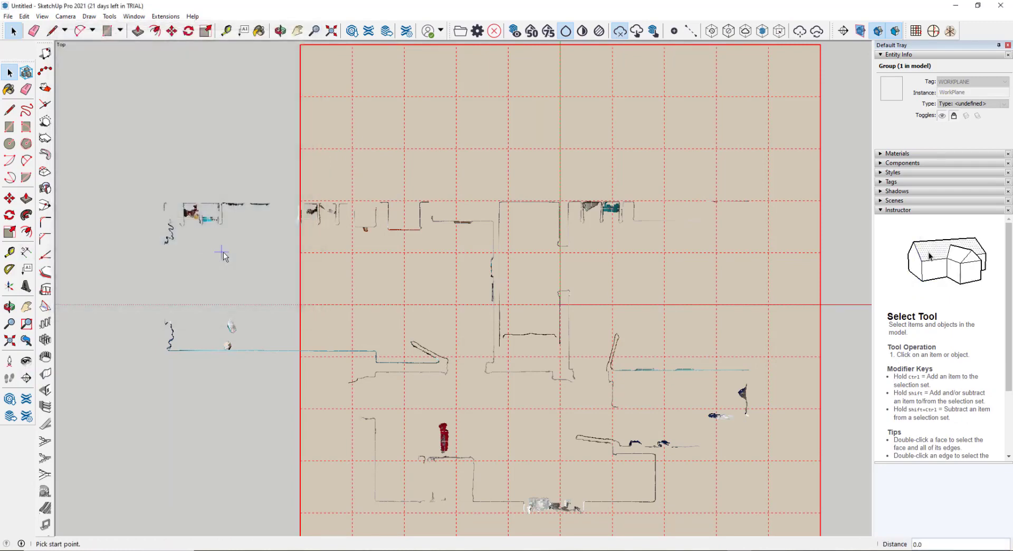
Trace a U-shaped wall run from the top-left corner, along the top jog, down the right and back left.
left_click(183, 203)
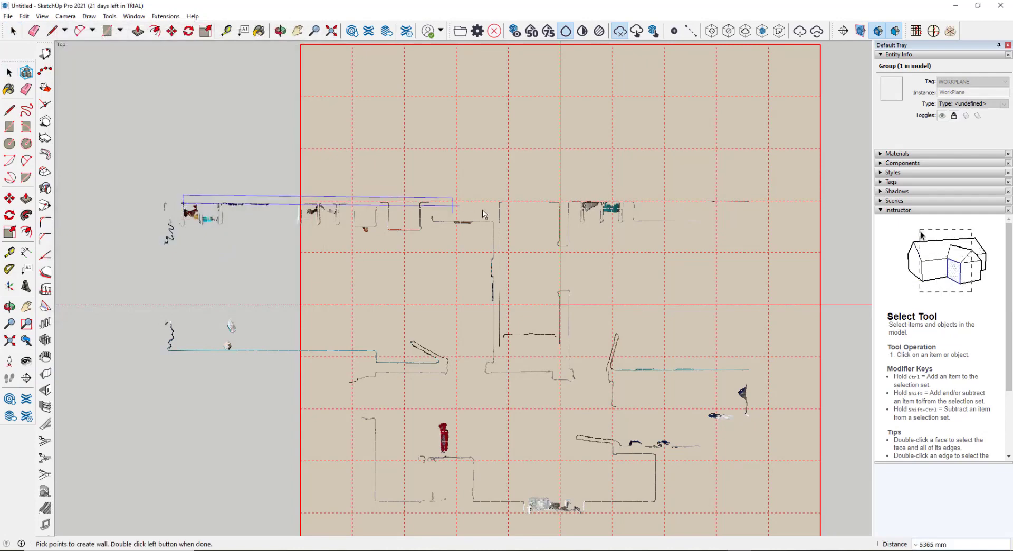
left_click(438, 203)
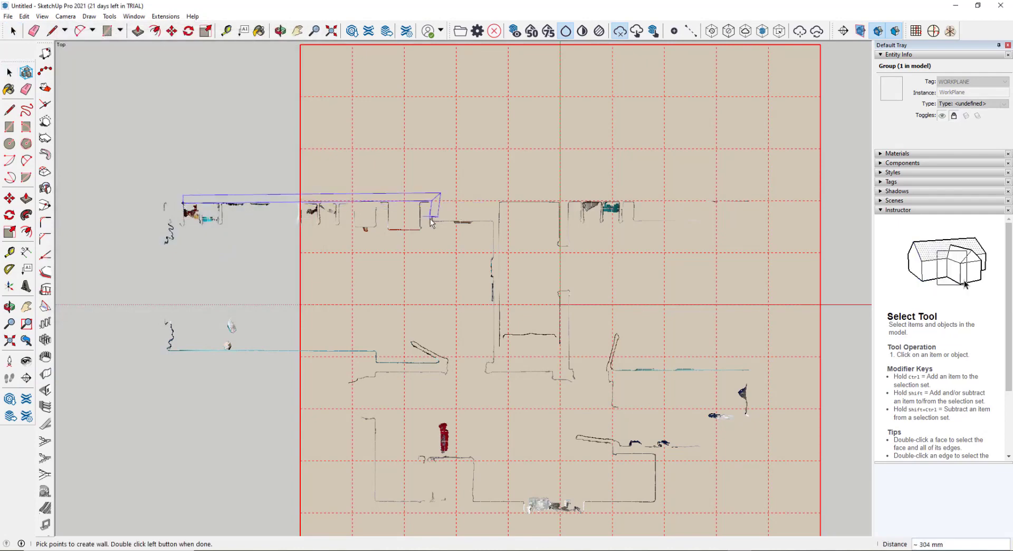
left_click(433, 221)
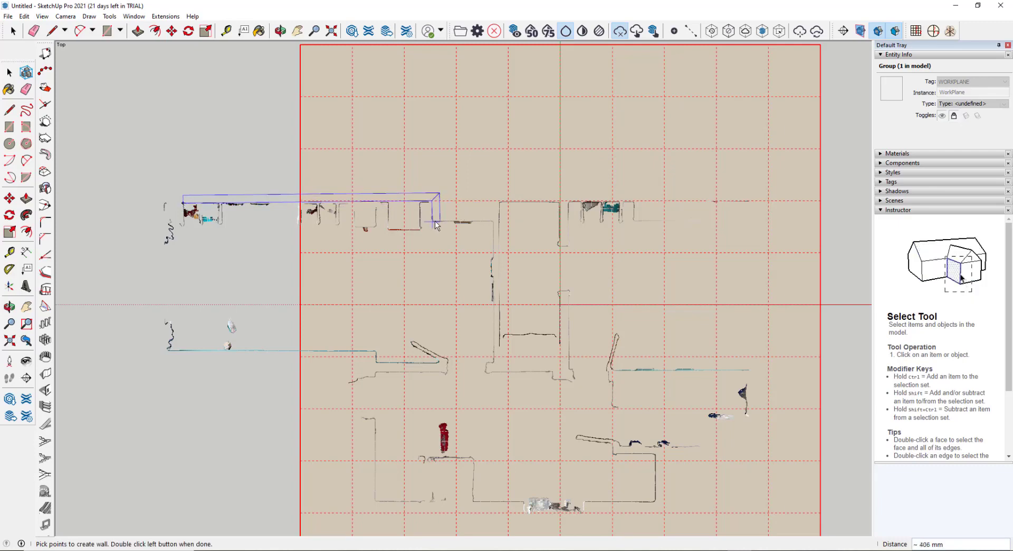
left_click(493, 221)
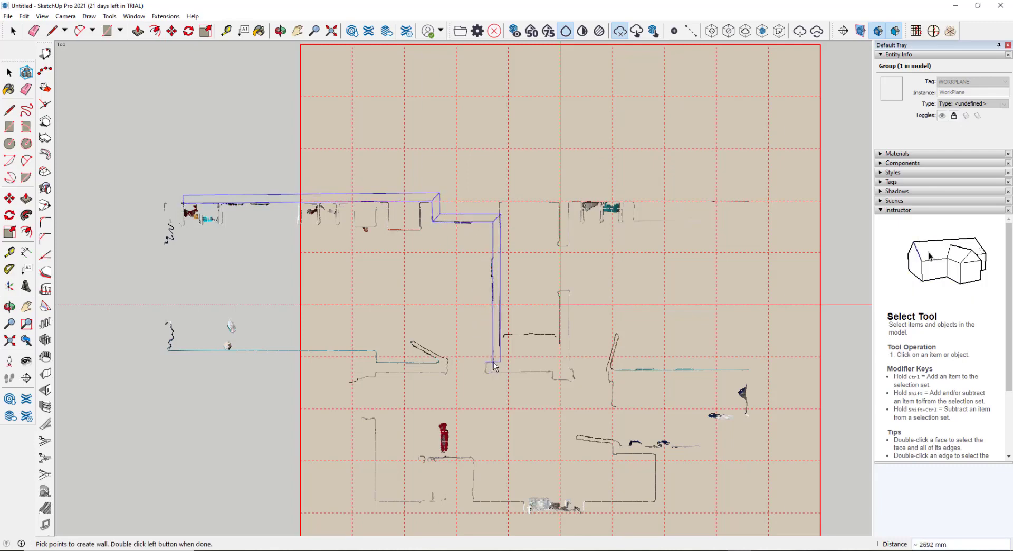
left_click(379, 360)
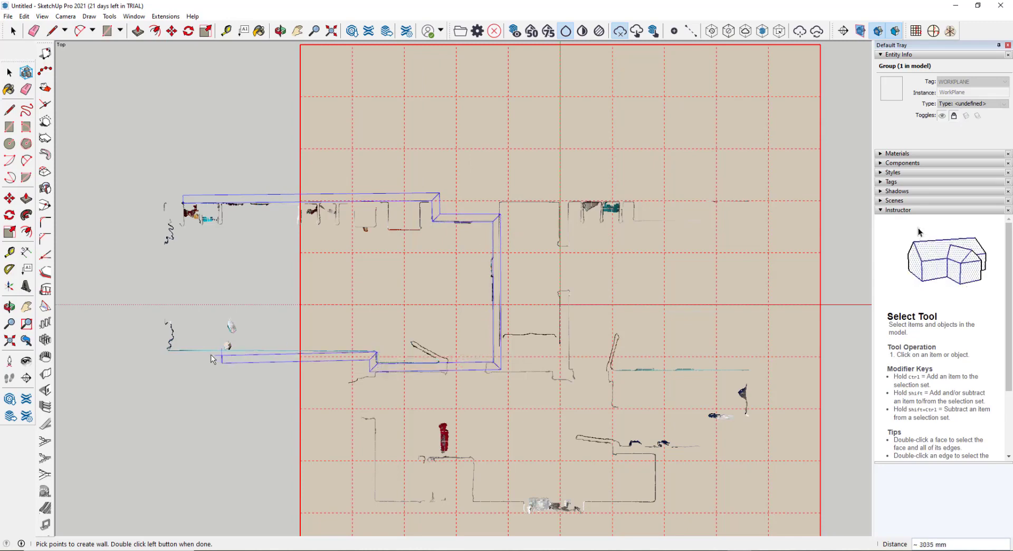
double_click(174, 353)
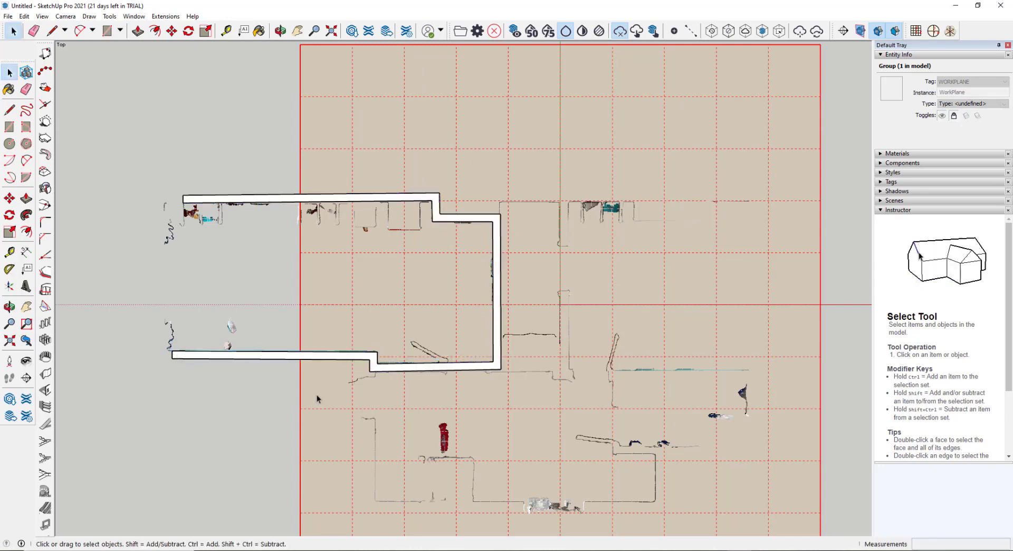
Replace the clipped slice with the full point cloud and view the new walls inside it from the front.
middle_click_drag(287, 440, 600, 165)
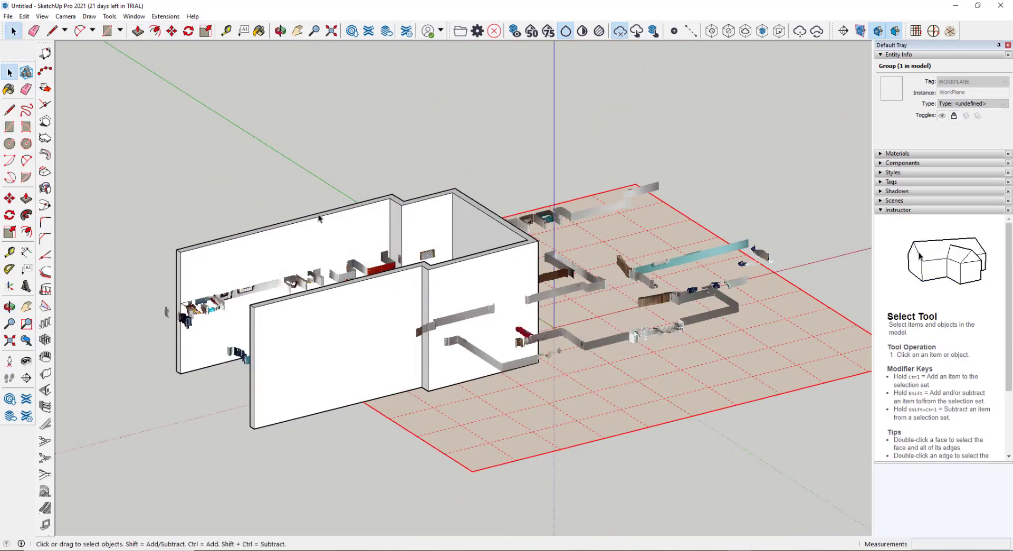
left_click(514, 30)
middle_click_drag(506, 211, 536, 260)
left_click(566, 31)
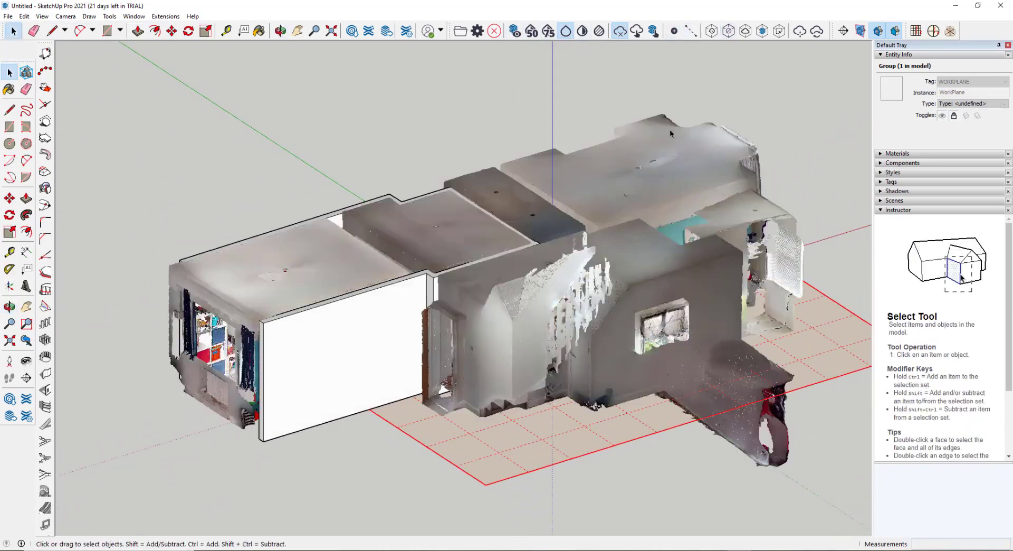
middle_click_drag(305, 292, 420, 297)
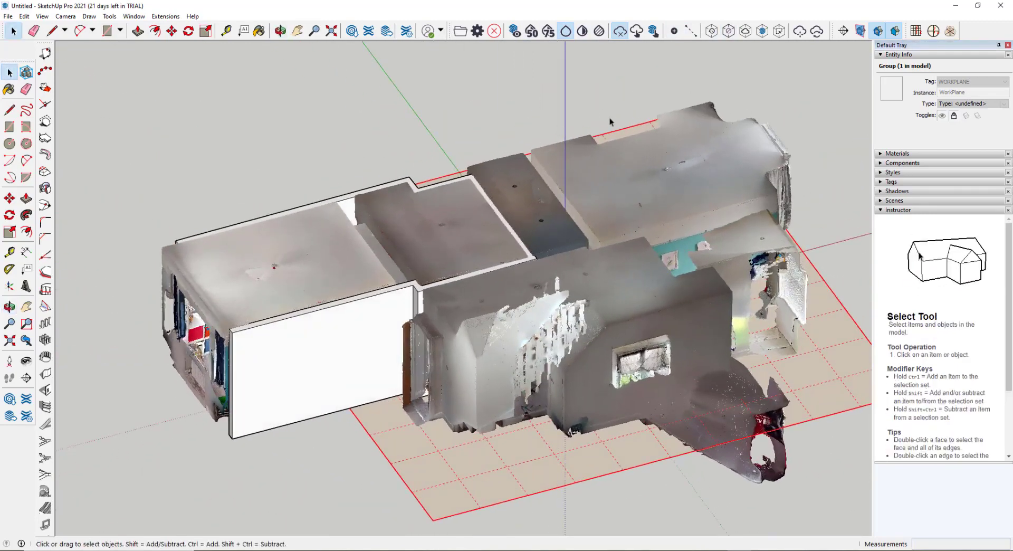